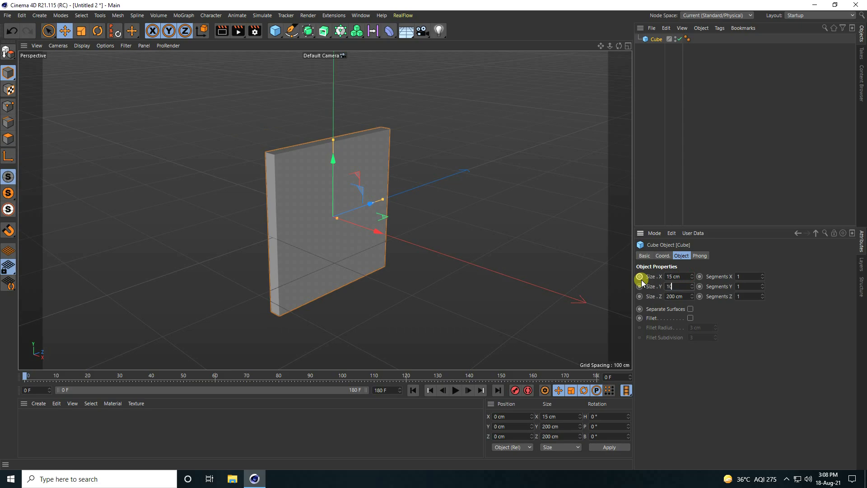
Set the cube's Y and Z sizes to 100 cm each
{"action": "type", "text": "0"}
{"action": "key", "text": "Tab"}
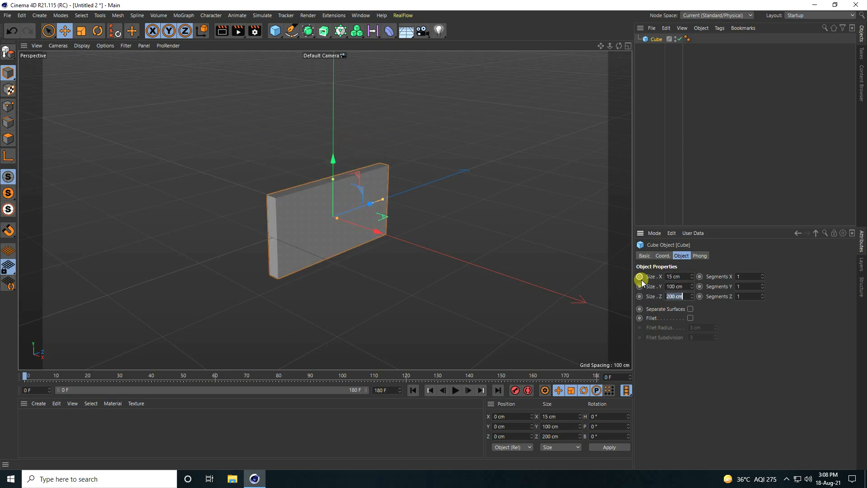
{"action": "type", "text": "10"}
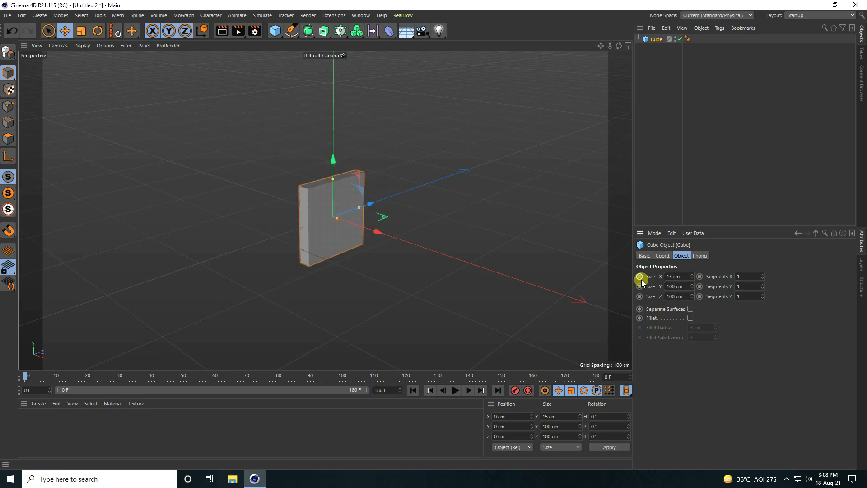
Display the viewport in Gouraud Shading (Lines) and make the cube editable
{"action": "scroll", "coordinate": [335, 216], "scroll_direction": "up", "scroll_amount": 5}
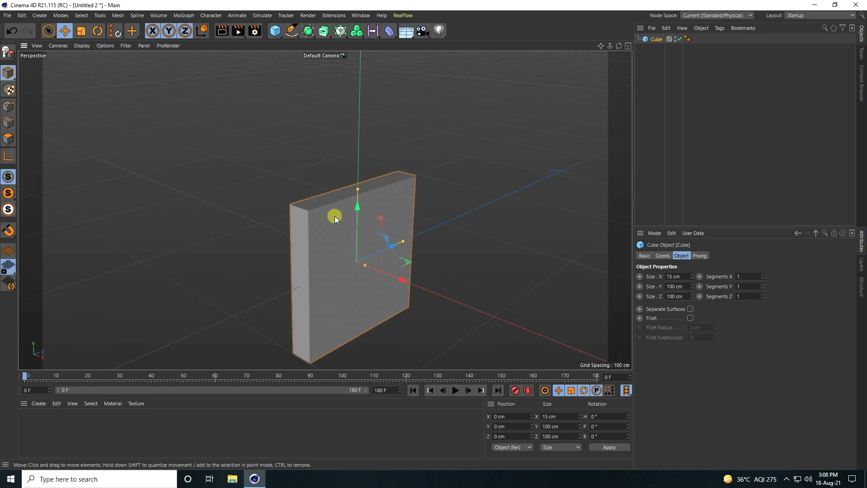
{"action": "left_click", "coordinate": [84, 45]}
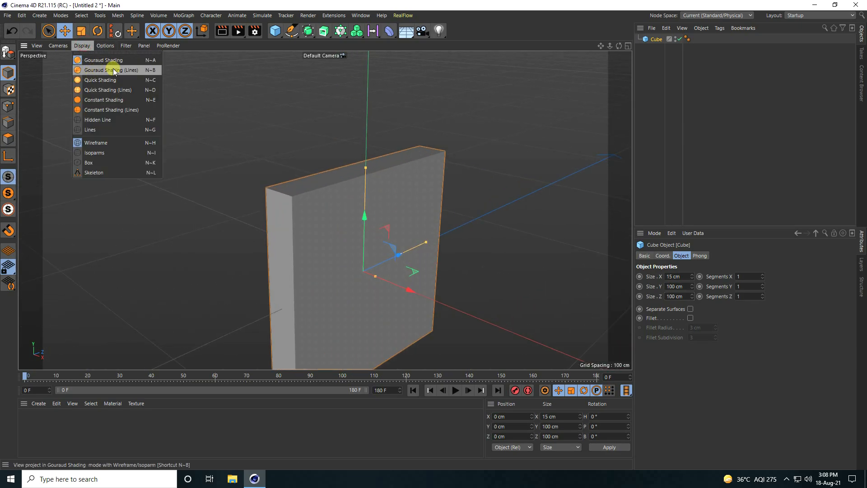
{"action": "left_click", "coordinate": [132, 67]}
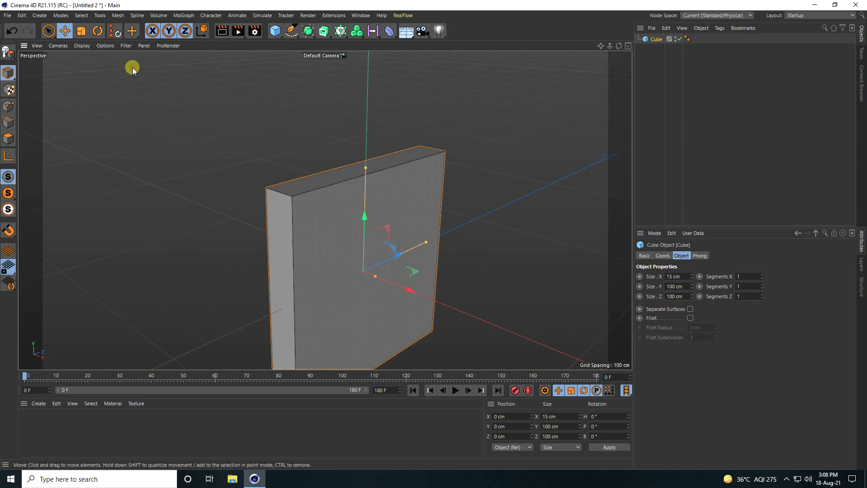
{"action": "left_click", "coordinate": [13, 53]}
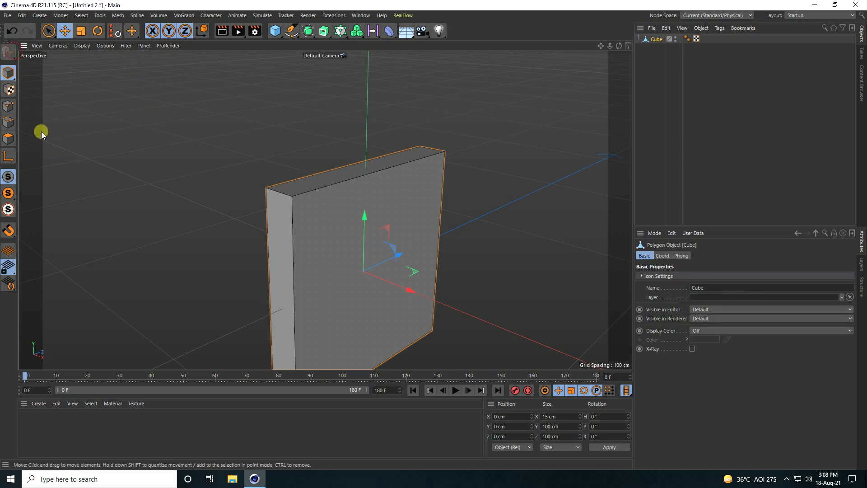
Select the four short edges across the slab's thickness at its corners in Edge mode
{"action": "left_click", "coordinate": [13, 120]}
{"action": "left_click", "coordinate": [281, 196]}
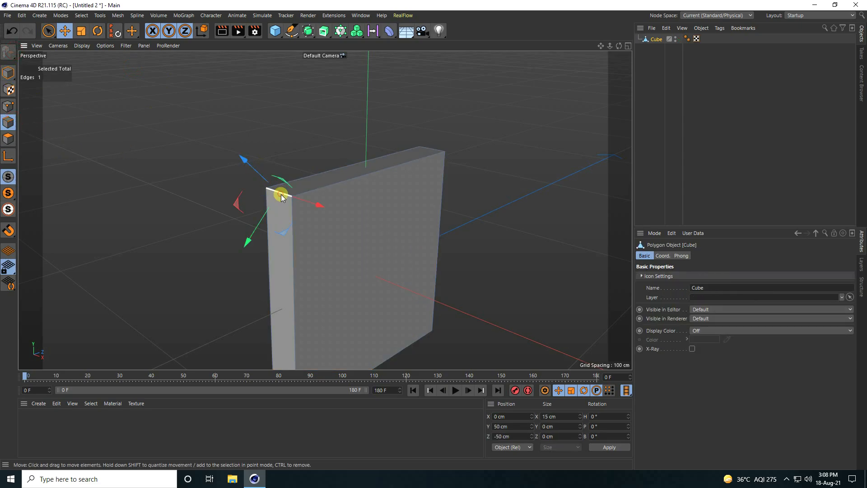
{"action": "left_click", "coordinate": [440, 152], "text": "shift"}
{"action": "scroll", "coordinate": [452, 186], "scroll_direction": "down", "scroll_amount": 3}
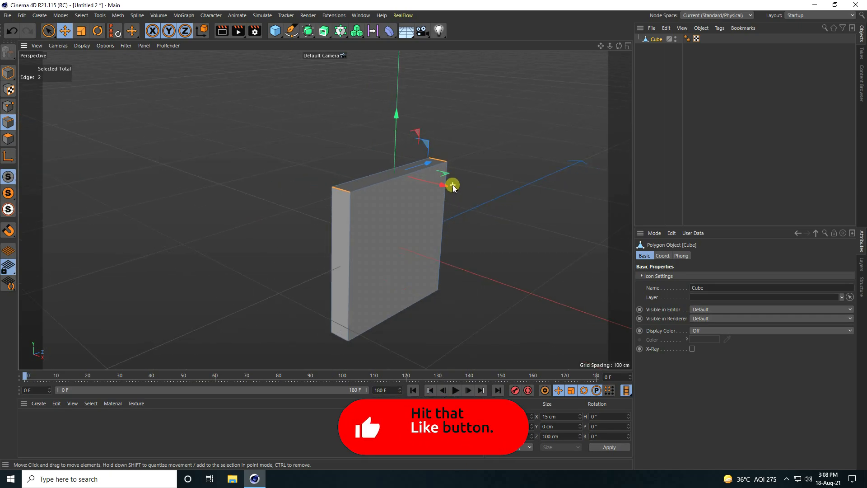
{"action": "left_click", "coordinate": [340, 343], "text": "shift"}
{"action": "left_click_drag", "start_coordinate": [501, 272], "coordinate": [400, 335], "text": "alt"}
{"action": "left_click", "coordinate": [401, 342], "text": "shift"}
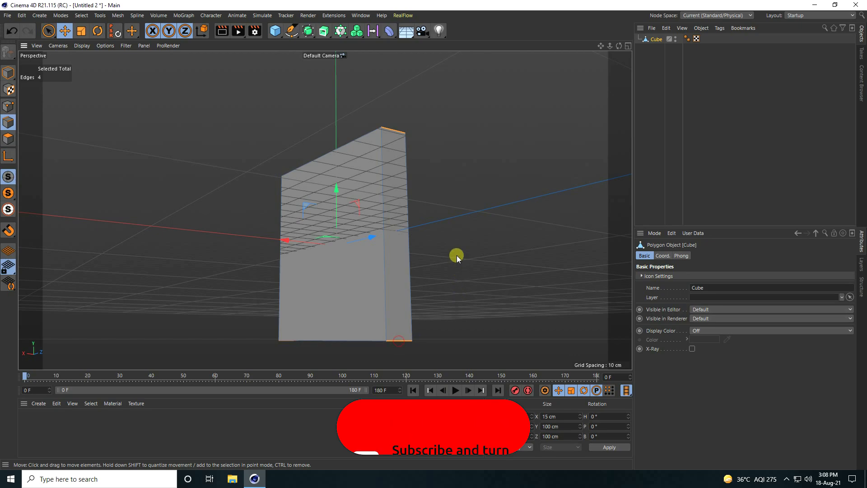
{"action": "left_click_drag", "start_coordinate": [445, 219], "coordinate": [578, 267], "text": "alt"}
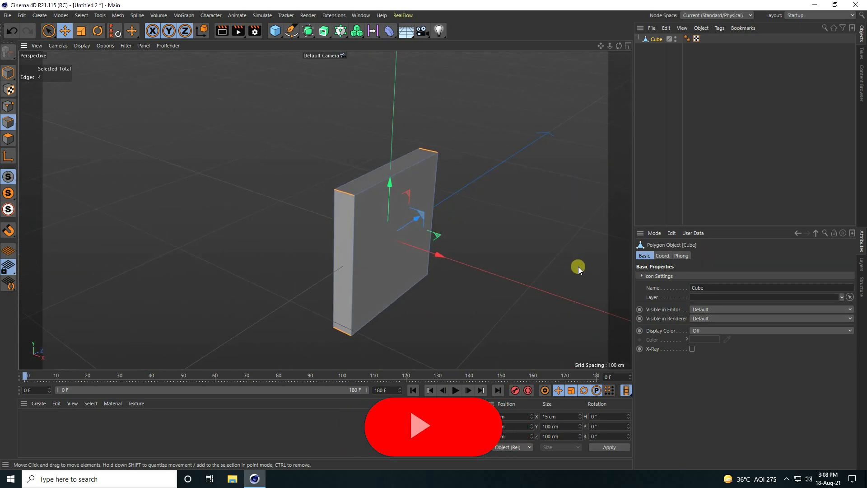
Bevel the four selected corner edges with a 10 cm offset and a subdivision of 10
{"action": "scroll", "coordinate": [491, 193], "scroll_direction": "up", "scroll_amount": 3}
{"action": "right_click", "coordinate": [258, 192]}
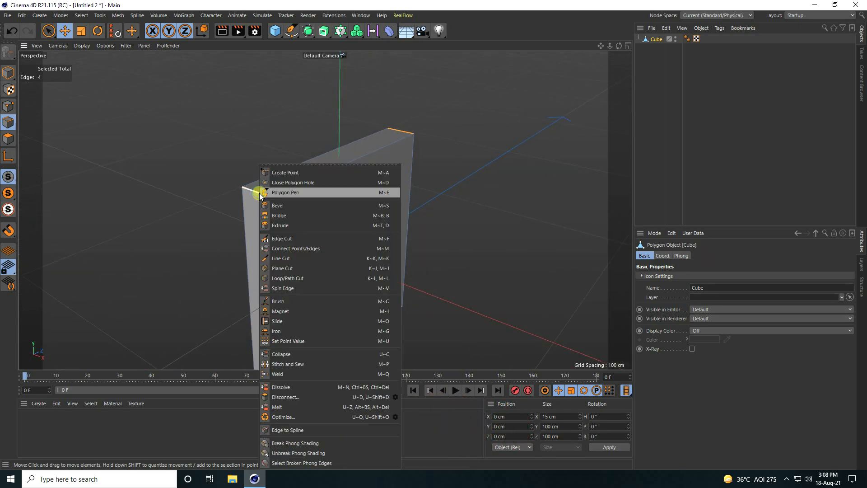
{"action": "left_click", "coordinate": [293, 207]}
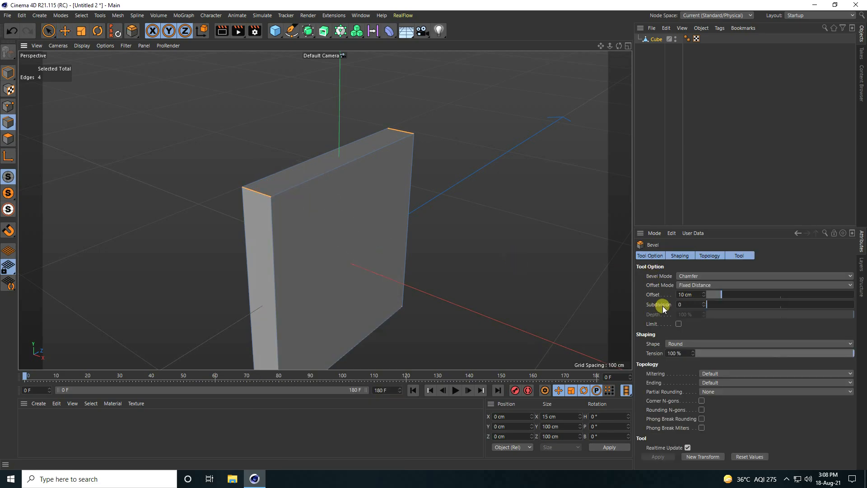
{"action": "double_click", "coordinate": [693, 295]}
{"action": "left_click_drag", "start_coordinate": [717, 304], "coordinate": [779, 302]}
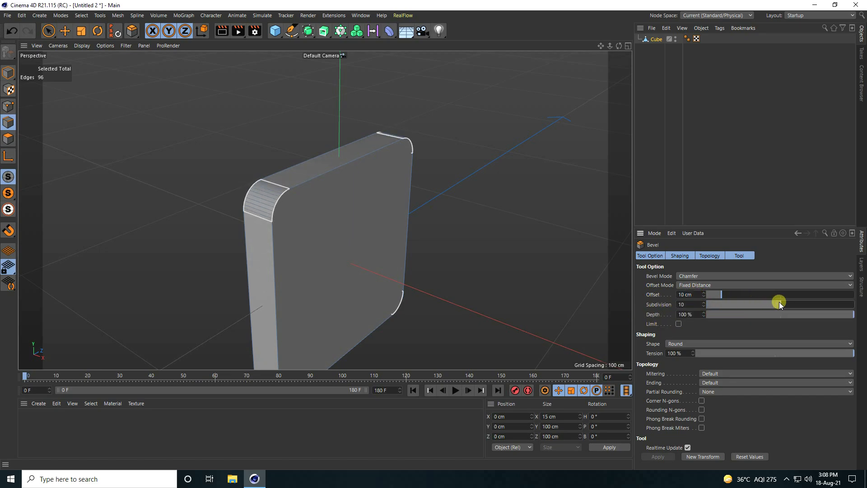
Return to Model mode with the Move tool and examine the slab's rounded corners from both sides
{"action": "left_click", "coordinate": [7, 74]}
{"action": "left_click", "coordinate": [66, 30]}
{"action": "left_click", "coordinate": [158, 132]}
{"action": "scroll", "coordinate": [215, 181], "scroll_direction": "up", "scroll_amount": 3}
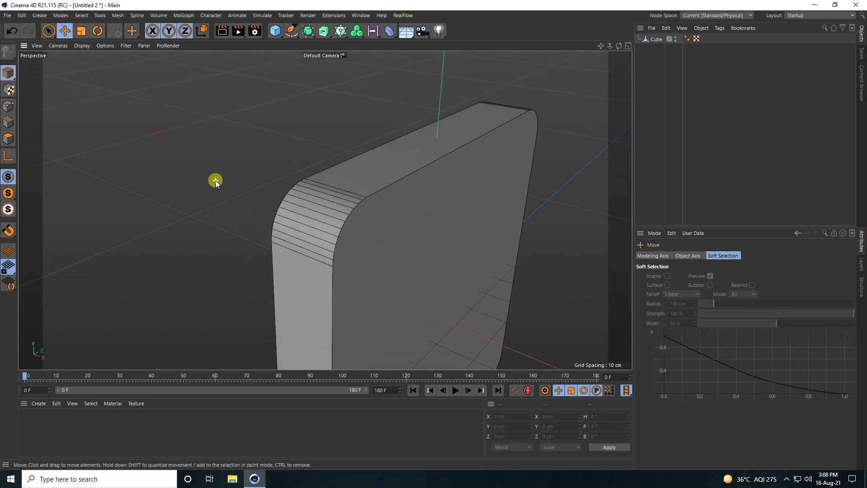
{"action": "scroll", "coordinate": [258, 199], "scroll_direction": "down", "scroll_amount": 1}
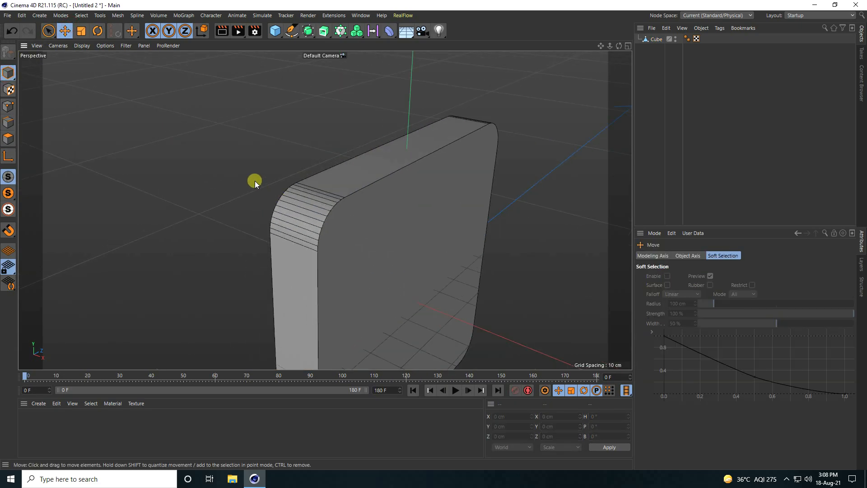
{"action": "left_click_drag", "start_coordinate": [254, 181], "coordinate": [344, 184], "text": "alt"}
{"action": "scroll", "coordinate": [342, 186], "scroll_direction": "down", "scroll_amount": 3}
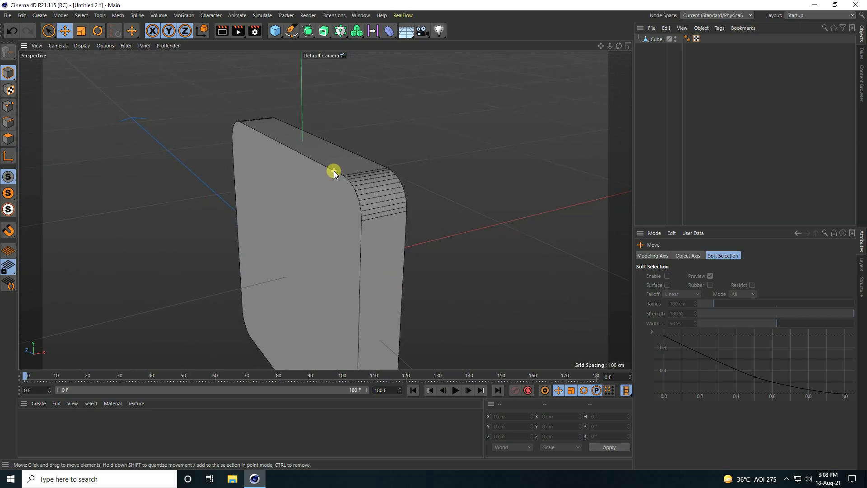
{"action": "left_click", "coordinate": [353, 192]}
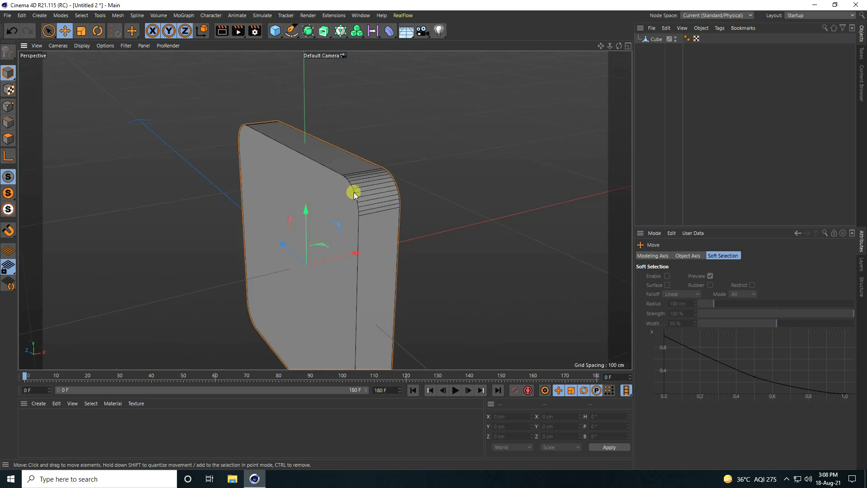
Loop-select the outline edges of both large faces of the slab in Edge mode
{"action": "left_click", "coordinate": [11, 125]}
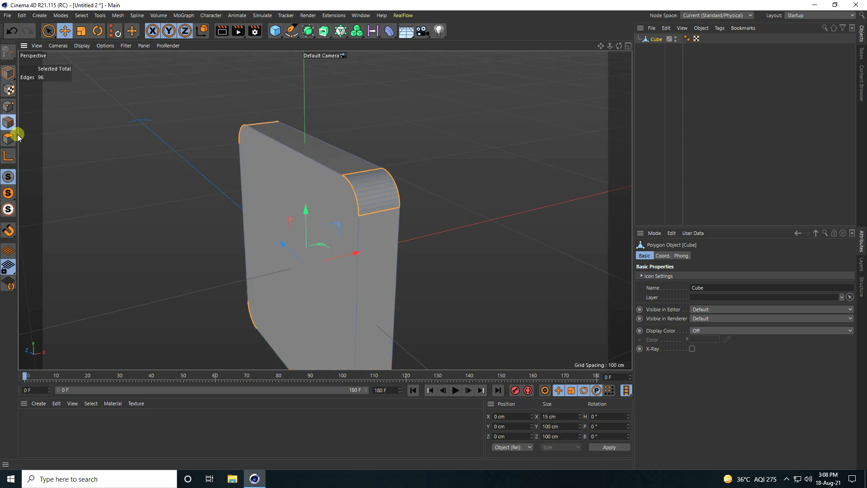
{"action": "left_click", "coordinate": [81, 16]}
{"action": "left_click", "coordinate": [101, 43]}
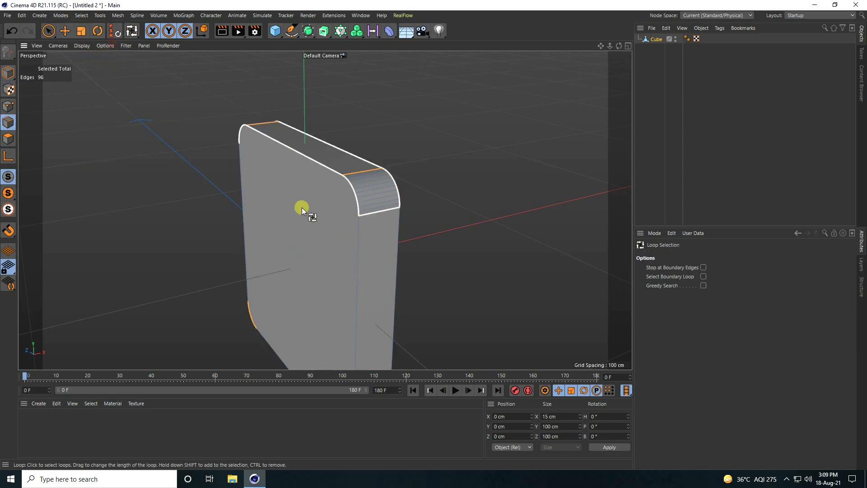
{"action": "left_click", "coordinate": [357, 264]}
{"action": "scroll", "coordinate": [321, 217], "scroll_direction": "down", "scroll_amount": 3}
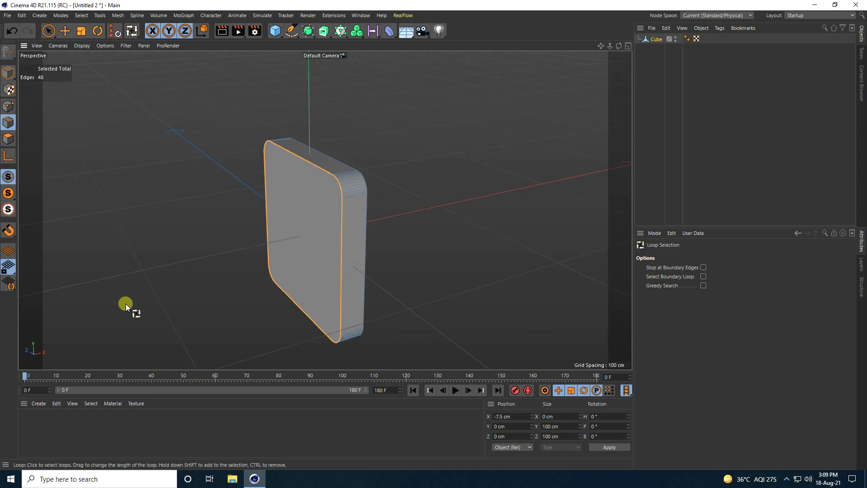
{"action": "left_click_drag", "start_coordinate": [403, 248], "coordinate": [326, 234], "text": "alt"}
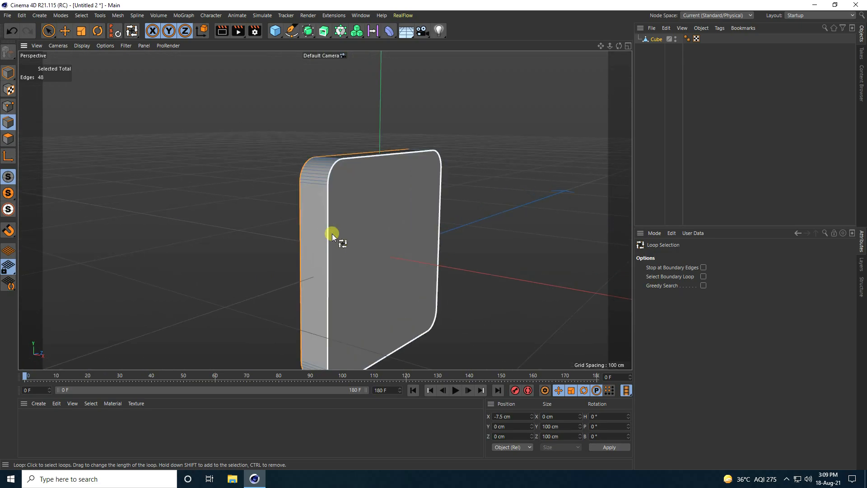
{"action": "left_click", "coordinate": [332, 232], "text": "shift"}
{"action": "middle_click", "coordinate": [490, 249]}
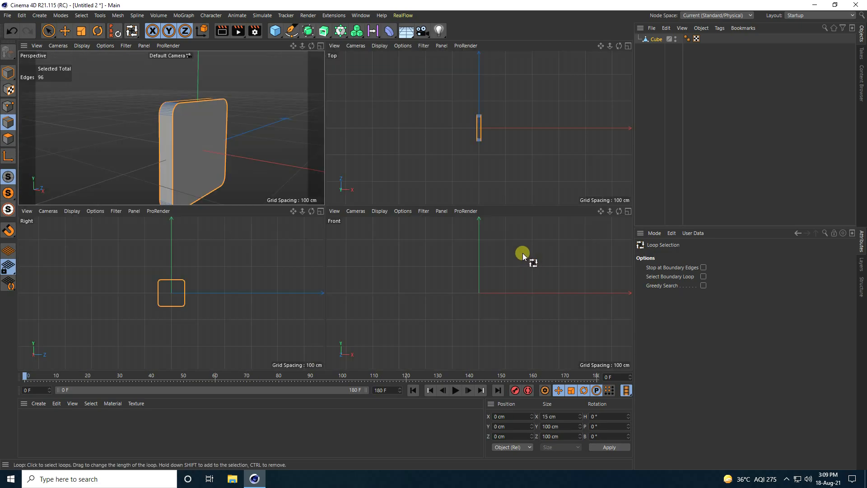
{"action": "middle_click", "coordinate": [151, 122]}
{"action": "left_click_drag", "start_coordinate": [446, 210], "coordinate": [330, 197], "text": "alt"}
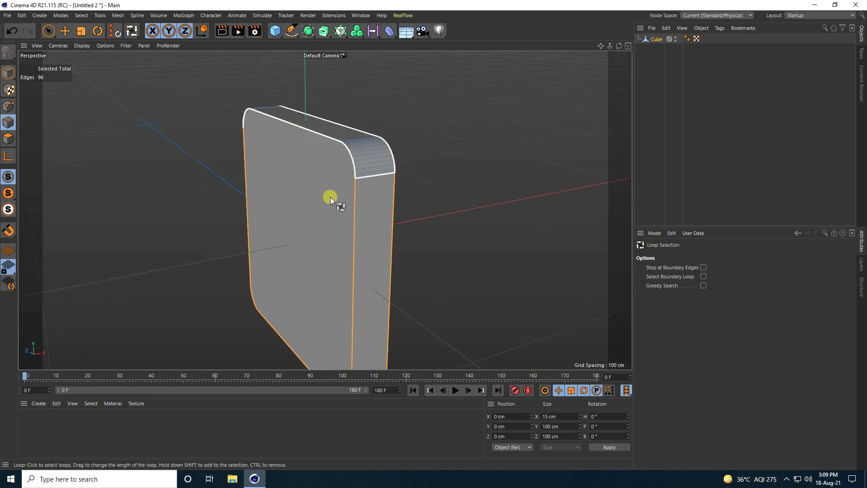
Bevel both selected outline loops with a 0.5 cm offset, return to Model mode with the Move tool, and check the rounded rim
{"action": "right_click", "coordinate": [331, 153]}
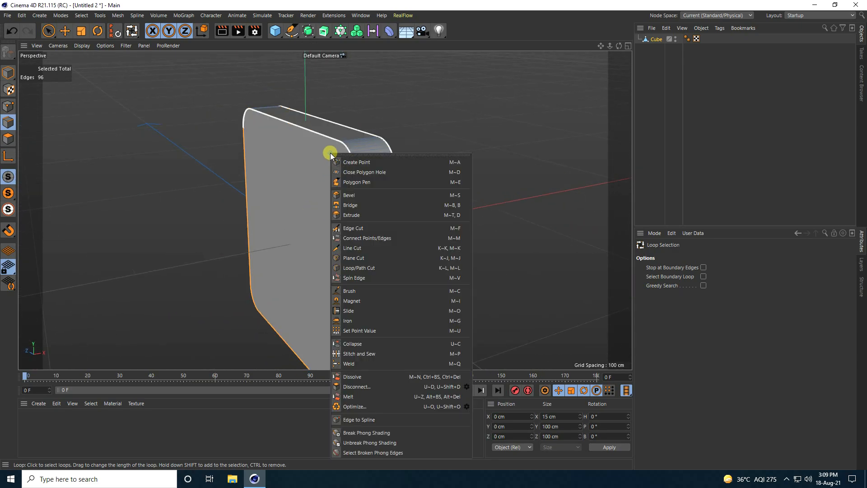
{"action": "left_click", "coordinate": [340, 196]}
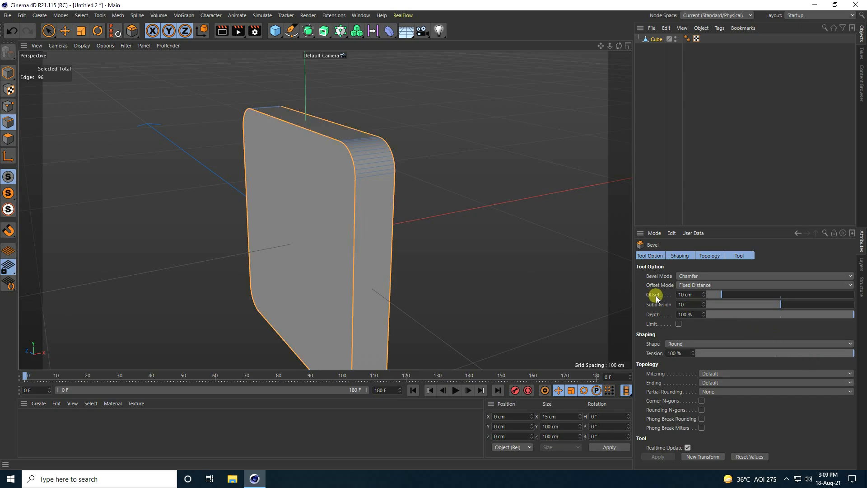
{"action": "left_click", "coordinate": [687, 295]}
{"action": "key", "text": "Return"}
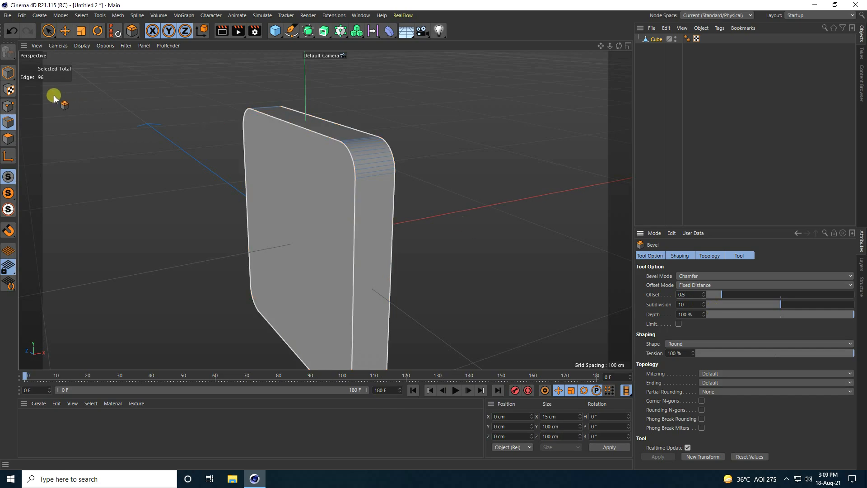
{"action": "left_click", "coordinate": [8, 72]}
{"action": "left_click", "coordinate": [64, 31]}
{"action": "scroll", "coordinate": [353, 101], "scroll_direction": "up", "scroll_amount": 10}
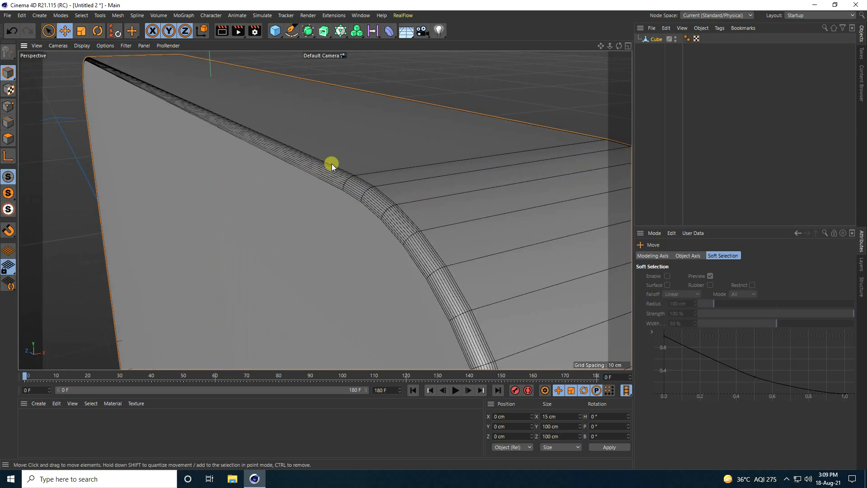
{"action": "scroll", "coordinate": [327, 170], "scroll_direction": "down", "scroll_amount": 10}
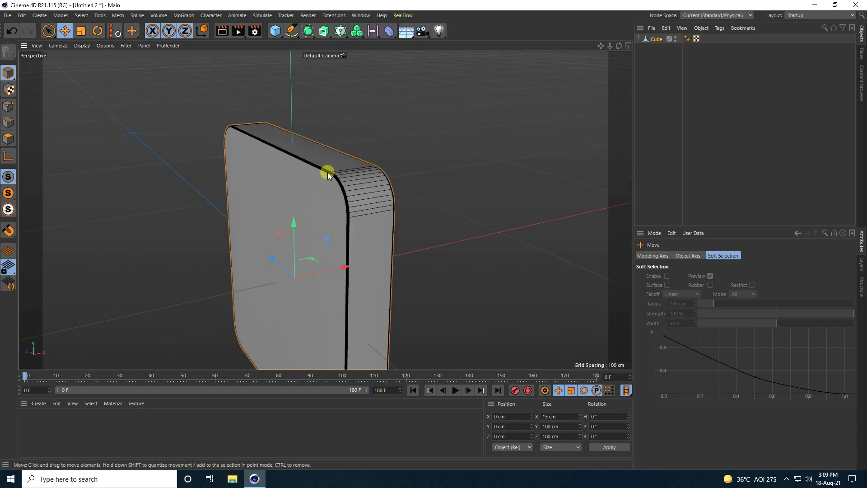
{"action": "scroll", "coordinate": [341, 221], "scroll_direction": "down", "scroll_amount": 2}
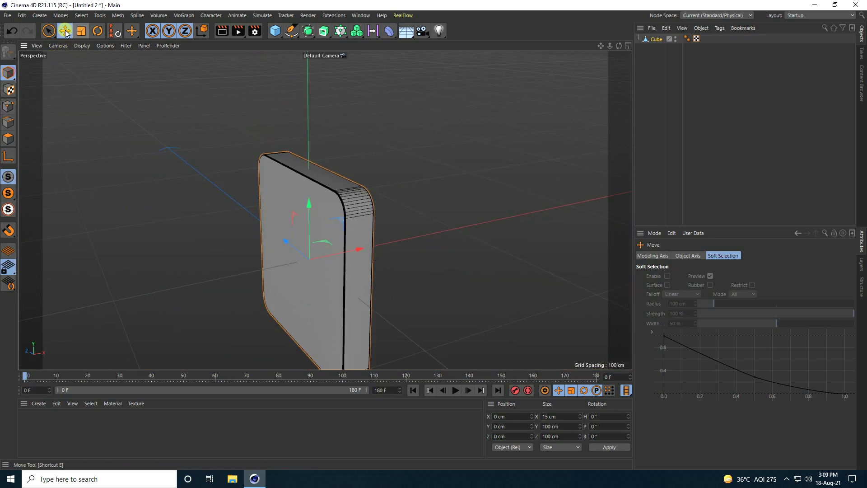
Add a MoGraph Cloner and make the rounded slab its child
{"action": "left_click", "coordinate": [183, 15]}
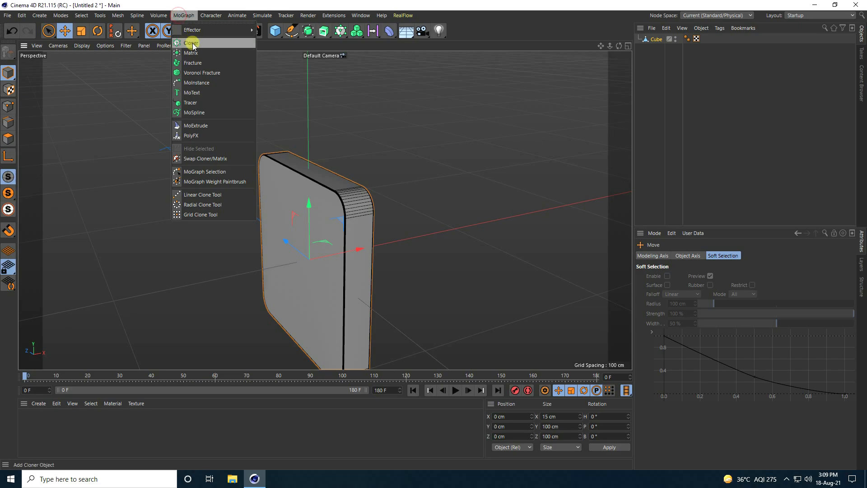
{"action": "left_click", "coordinate": [207, 45]}
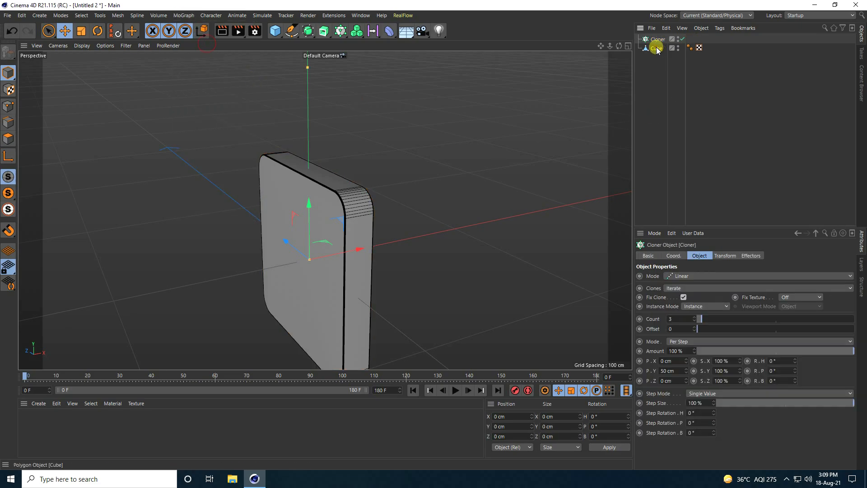
{"action": "left_click_drag", "start_coordinate": [657, 49], "coordinate": [658, 39]}
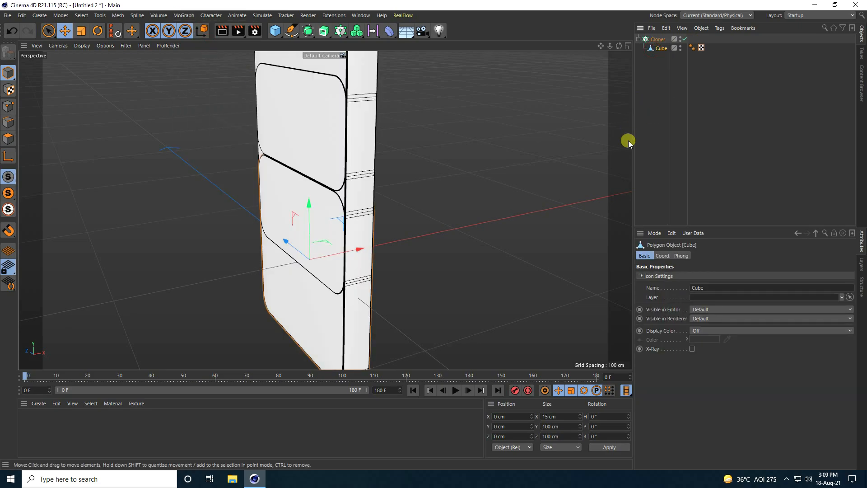
Set the Cloner's per-step position to 0 cm in Y and 15 cm in X
{"action": "left_click", "coordinate": [658, 39]}
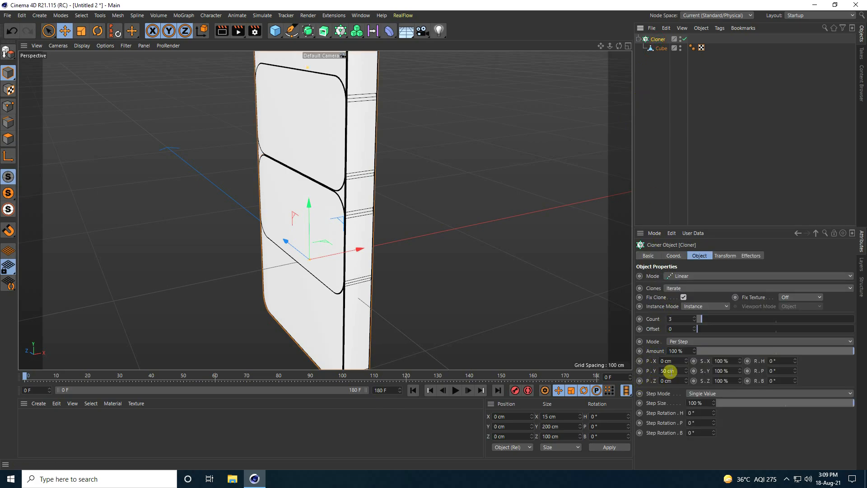
{"action": "left_click_drag", "start_coordinate": [675, 370], "coordinate": [641, 373]}
{"action": "type", "text": "0"}
{"action": "key", "text": "Return"}
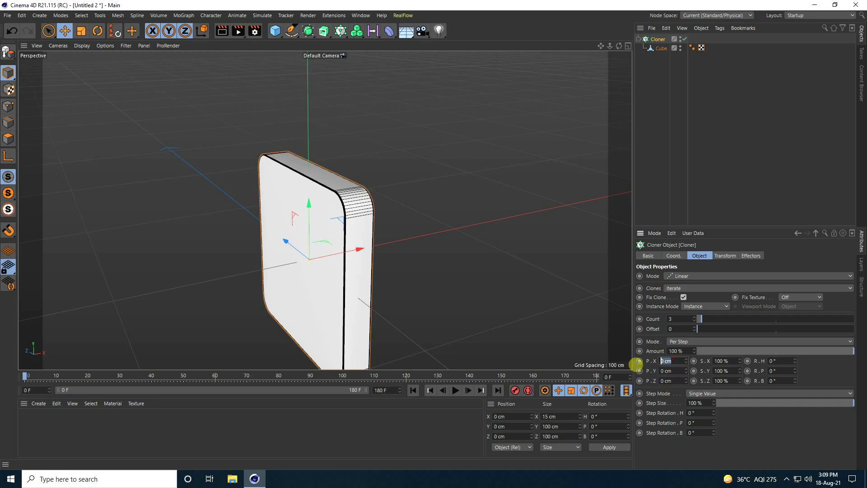
{"action": "type", "text": "15"}
{"action": "key", "text": "Return"}
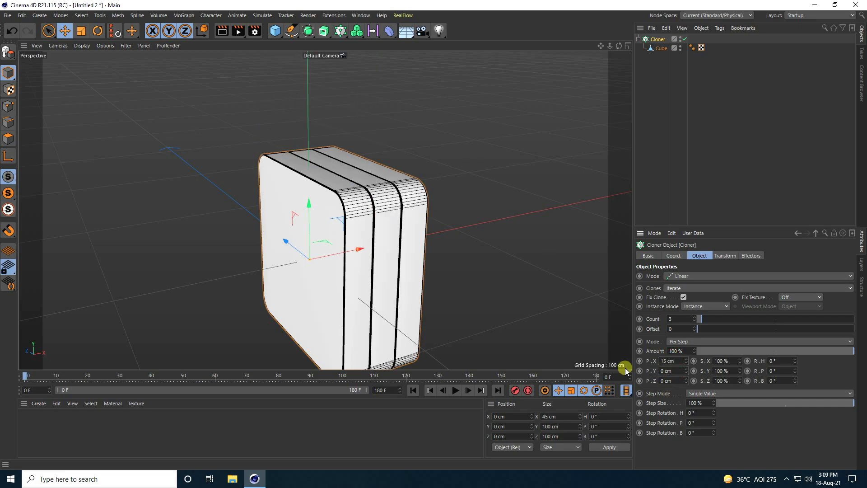
Raise the Cloner's count to 50 clones and check the full length of the row
{"action": "left_click_drag", "start_coordinate": [702, 319], "coordinate": [733, 319]}
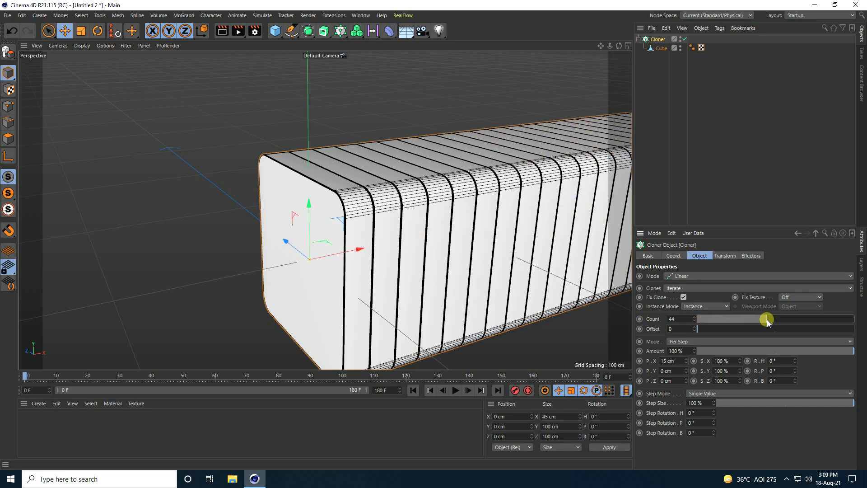
{"action": "left_click_drag", "start_coordinate": [778, 319], "coordinate": [776, 319]}
{"action": "scroll", "coordinate": [200, 234], "scroll_direction": "down", "scroll_amount": 3}
{"action": "scroll", "coordinate": [201, 234], "scroll_direction": "down", "scroll_amount": 4}
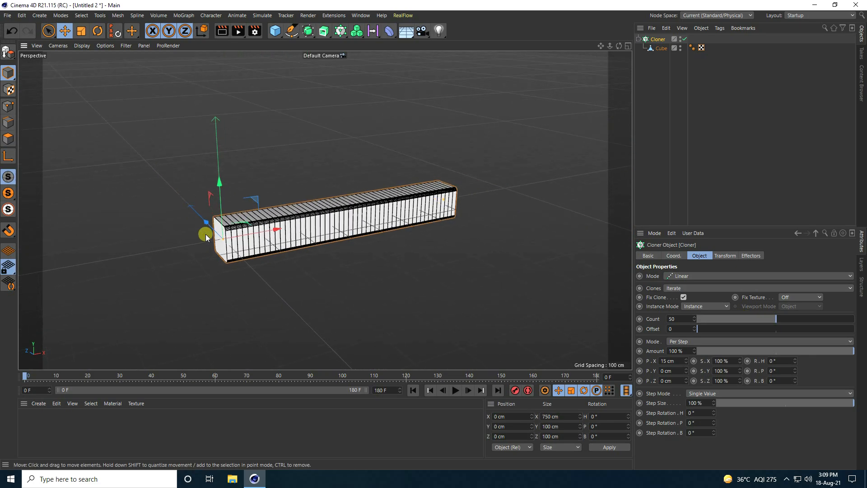
{"action": "scroll", "coordinate": [345, 191], "scroll_direction": "up", "scroll_amount": 5}
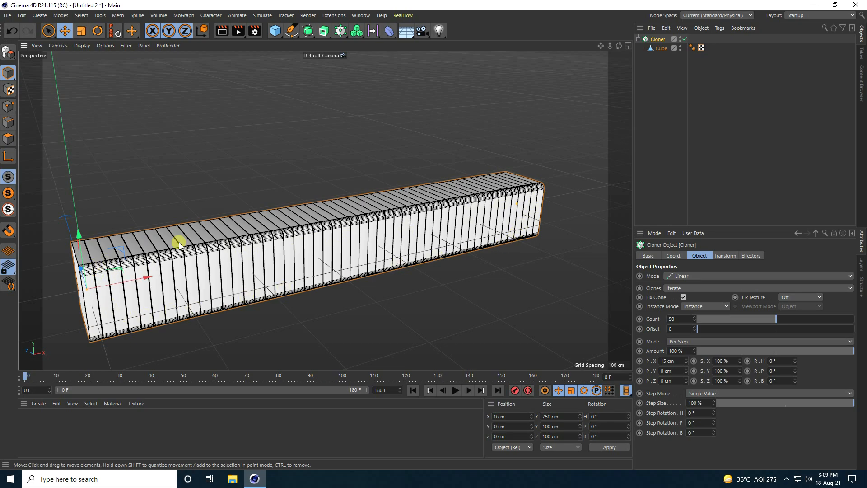
{"action": "scroll", "coordinate": [500, 204], "scroll_direction": "down", "scroll_amount": 2}
{"action": "scroll", "coordinate": [188, 268], "scroll_direction": "up", "scroll_amount": 1}
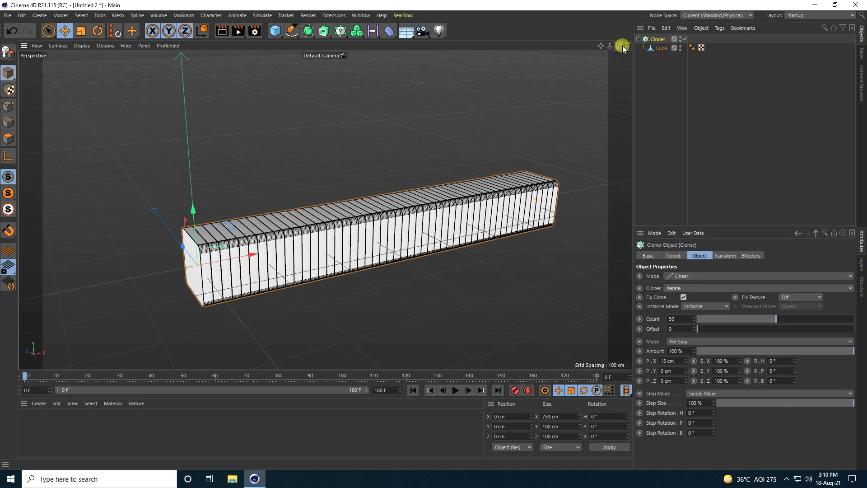
Add a MoGraph Plain effector to the selected Cloner
{"action": "left_click_drag", "start_coordinate": [620, 46], "coordinate": [434, 235]}
{"action": "scroll", "coordinate": [147, 284], "scroll_direction": "up", "scroll_amount": 3}
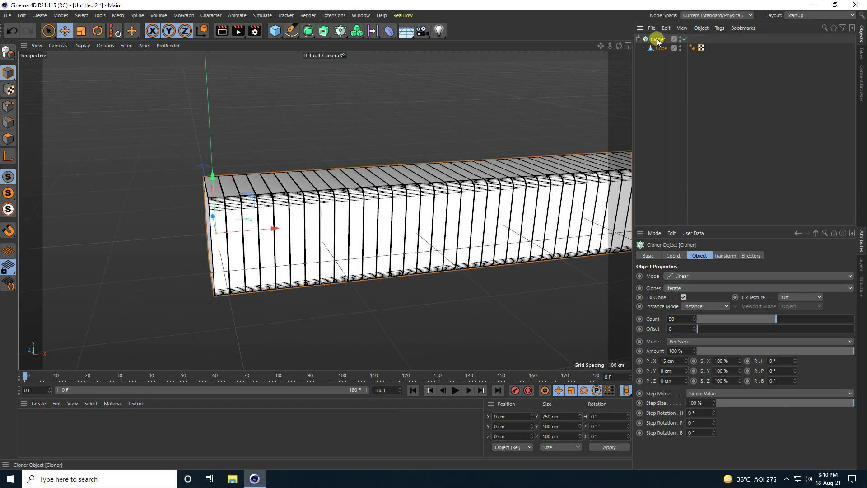
{"action": "left_click", "coordinate": [189, 15]}
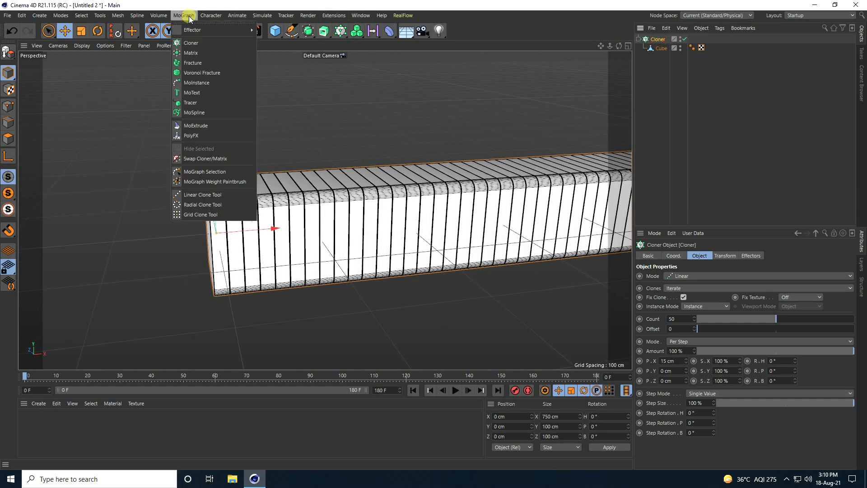
{"action": "mouse_move", "coordinate": [234, 30]}
{"action": "left_click", "coordinate": [289, 31]}
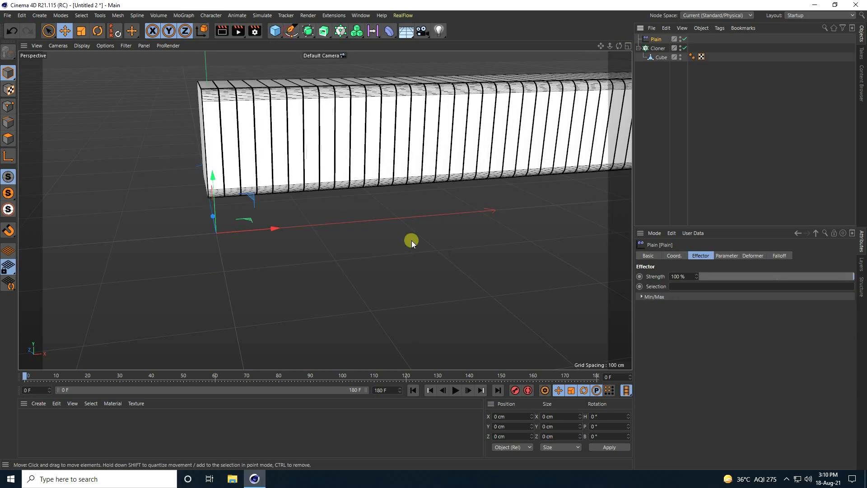
Turn off Position and turn on Rotation in the Plain effector's transform parameters
{"action": "left_click", "coordinate": [728, 255]}
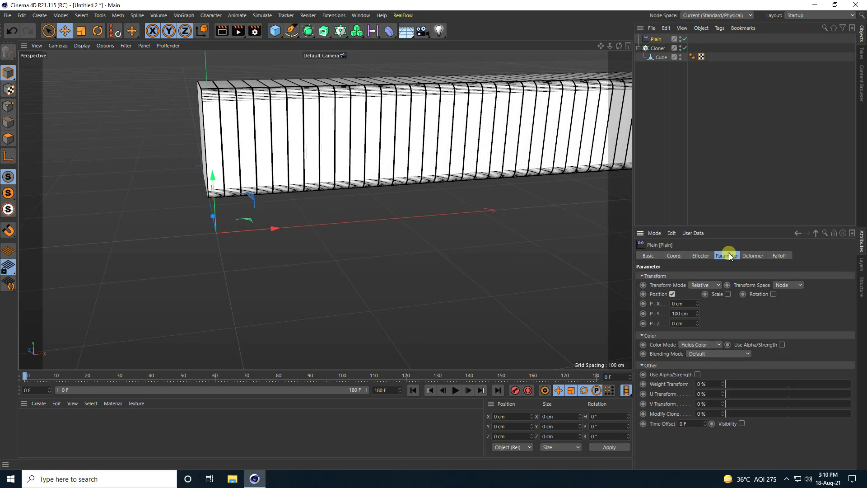
{"action": "left_click", "coordinate": [673, 294]}
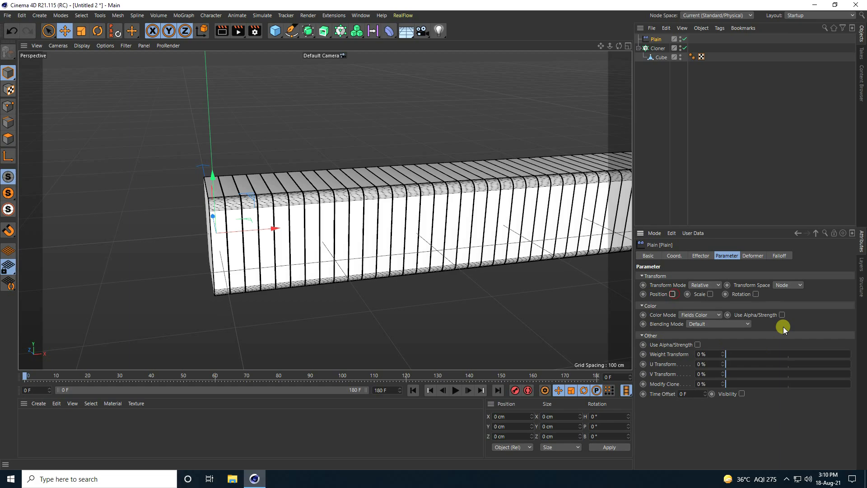
{"action": "left_click", "coordinate": [756, 294]}
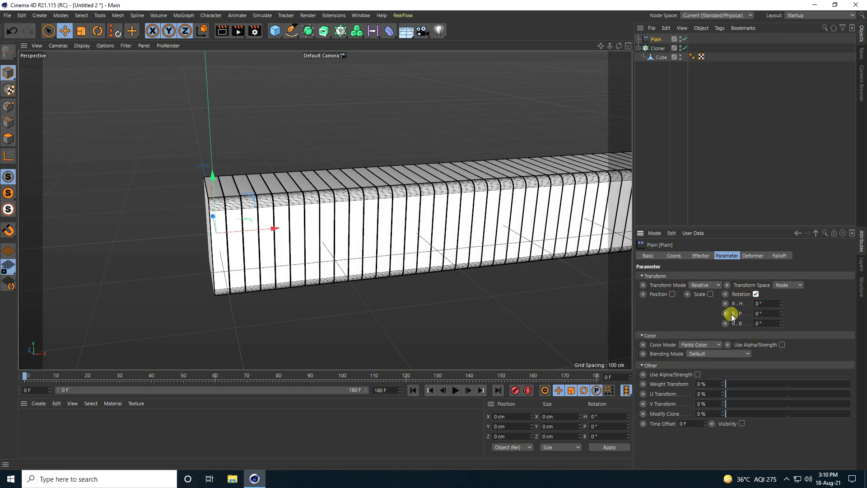
{"action": "left_click_drag", "start_coordinate": [782, 311], "coordinate": [727, 297]}
{"action": "type", "text": "0"}
{"action": "key", "text": "Return"}
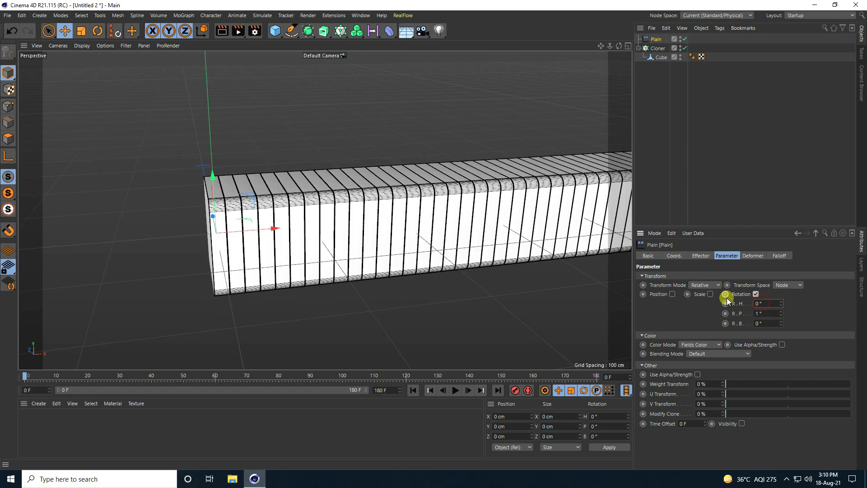
{"action": "left_click", "coordinate": [781, 315]}
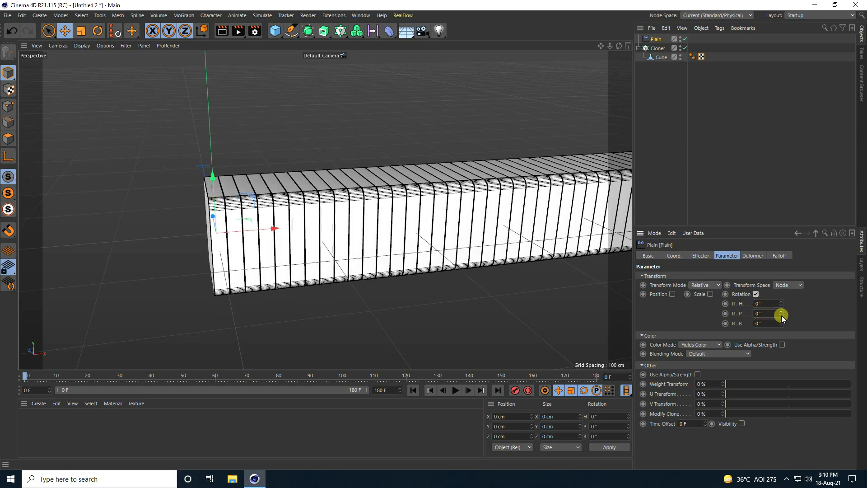
Add a Linear Field to the Plain effector's falloff
{"action": "left_click", "coordinate": [784, 257]}
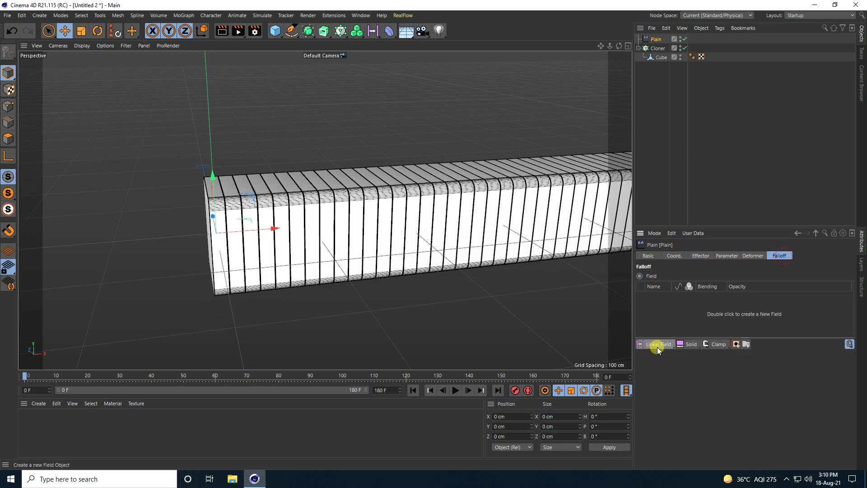
{"action": "left_click_drag", "start_coordinate": [658, 343], "coordinate": [666, 409]}
{"action": "scroll", "coordinate": [256, 270], "scroll_direction": "down", "scroll_amount": 4}
{"action": "scroll", "coordinate": [256, 270], "scroll_direction": "up", "scroll_amount": 3}
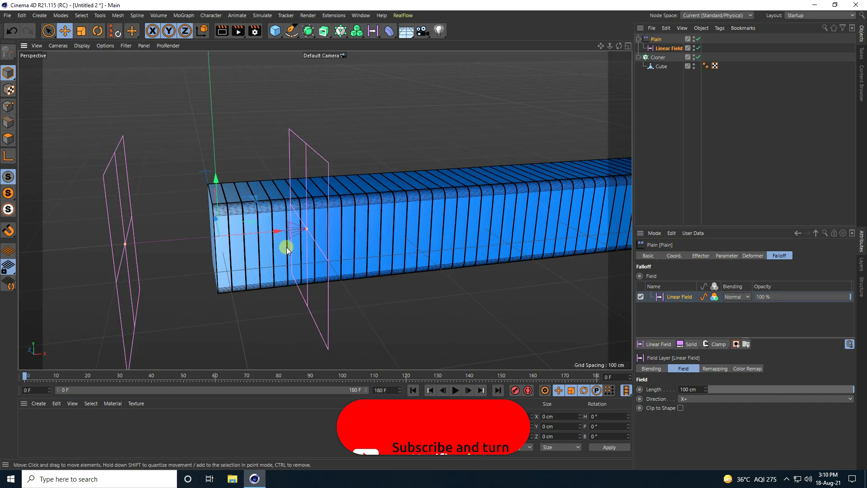
Move the Cloner back along the X axis and set its X position to -100 cm
{"action": "left_click", "coordinate": [658, 57]}
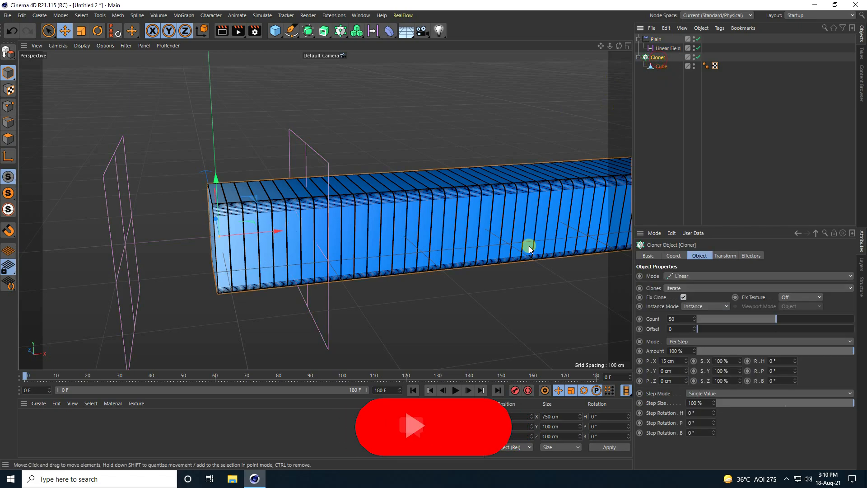
{"action": "left_click", "coordinate": [673, 255]}
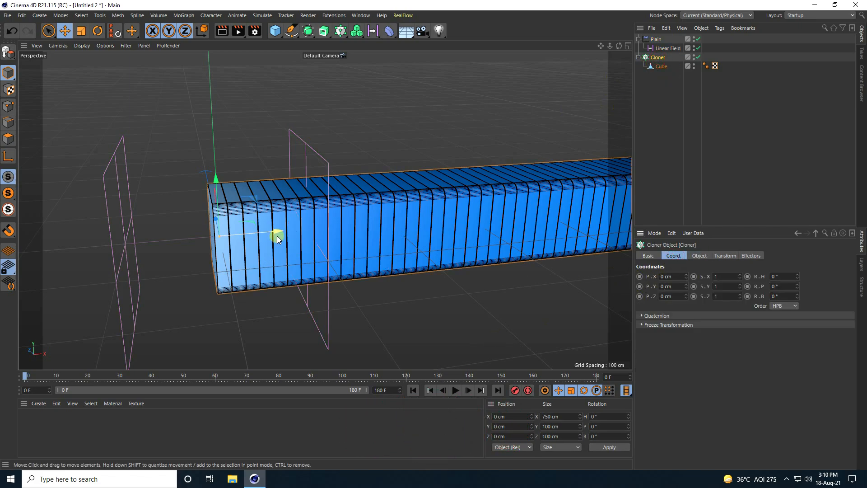
{"action": "left_click_drag", "start_coordinate": [276, 232], "coordinate": [174, 248]}
{"action": "double_click", "coordinate": [675, 276]}
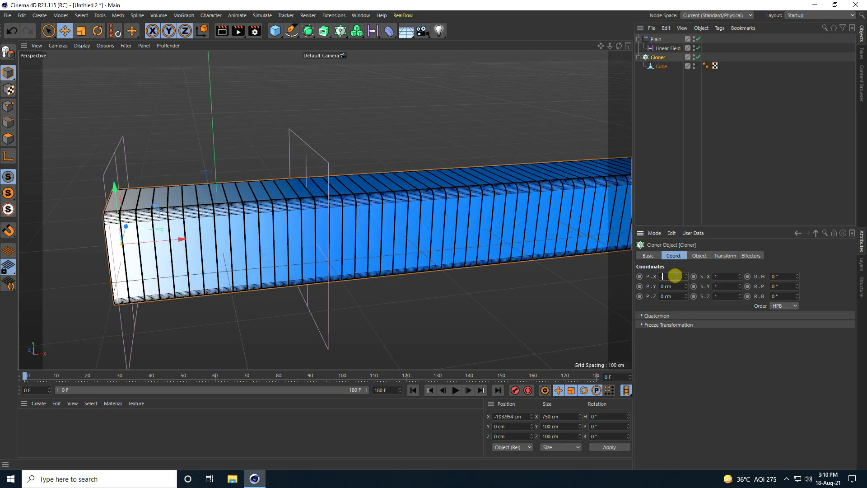
{"action": "key", "text": "Return"}
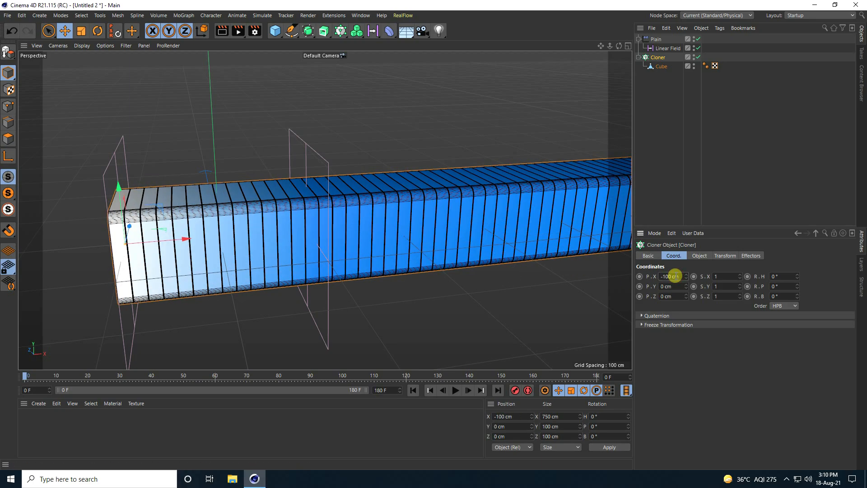
Move the Linear Field forward along the clone row and set its X position to 100 cm
{"action": "left_click", "coordinate": [667, 48]}
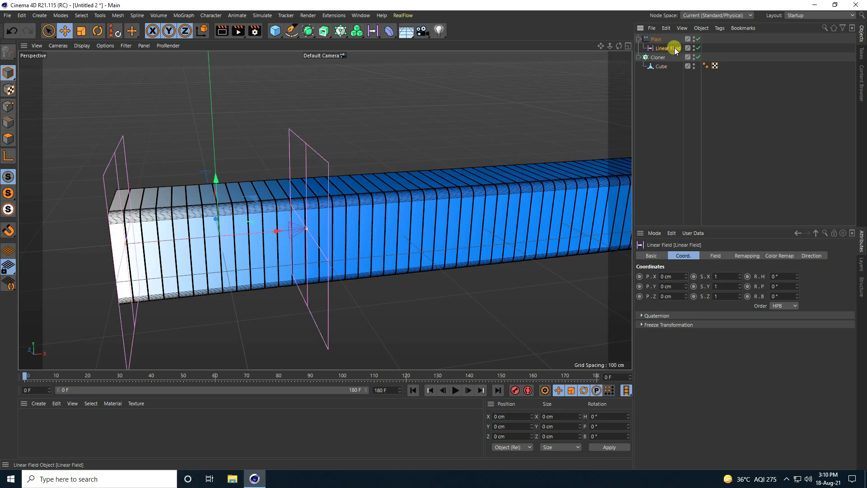
{"action": "left_click_drag", "start_coordinate": [275, 229], "coordinate": [397, 225]}
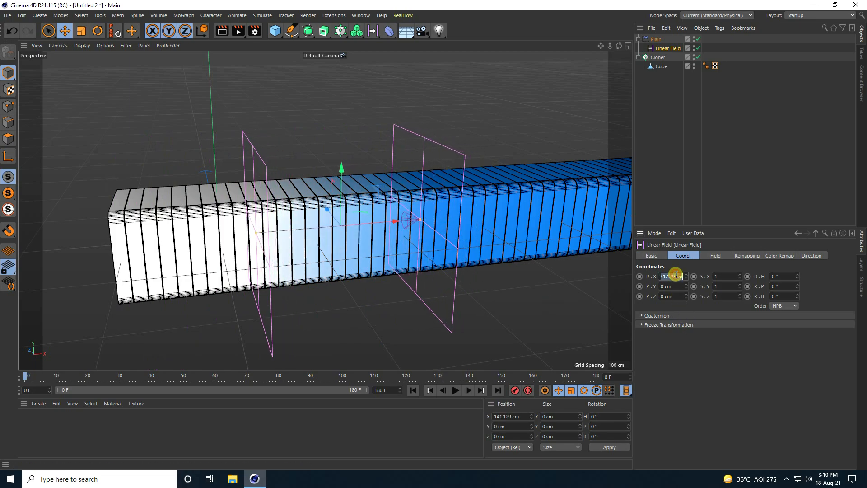
{"action": "left_click", "coordinate": [676, 274]}
{"action": "type", "text": "100"}
{"action": "key", "text": "Return"}
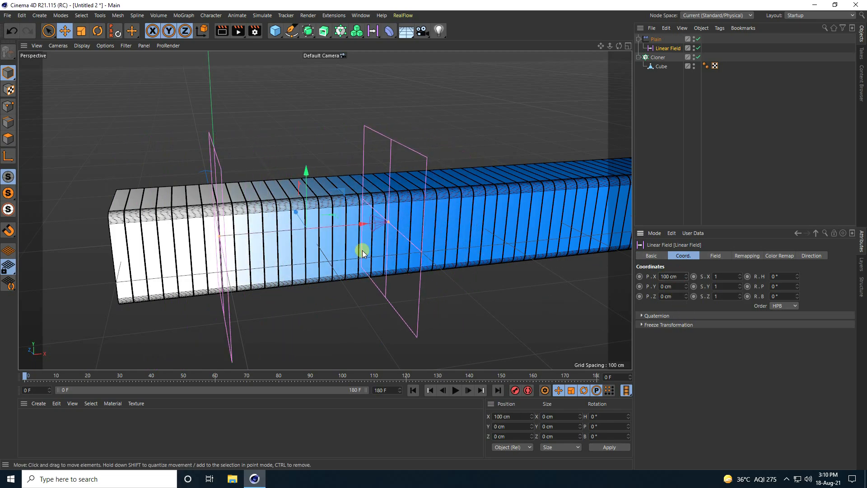
Set the Plain effector's pitch rotation (R.P) to 200° and inspect the twist across the field
{"action": "scroll", "coordinate": [317, 241], "scroll_direction": "up", "scroll_amount": 3}
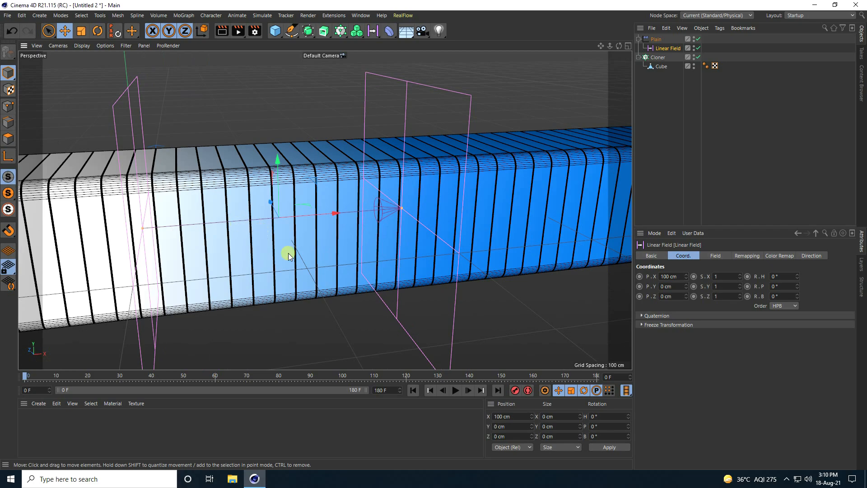
{"action": "left_click", "coordinate": [657, 40]}
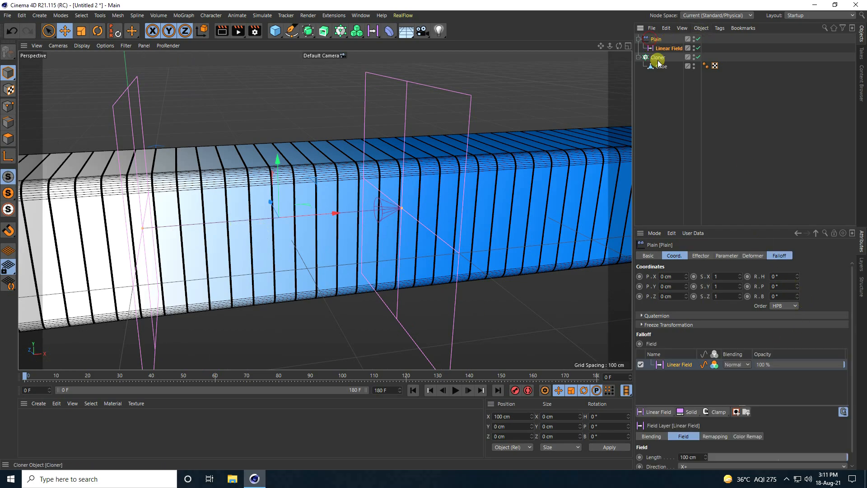
{"action": "left_click", "coordinate": [731, 256]}
{"action": "left_click", "coordinate": [781, 312]}
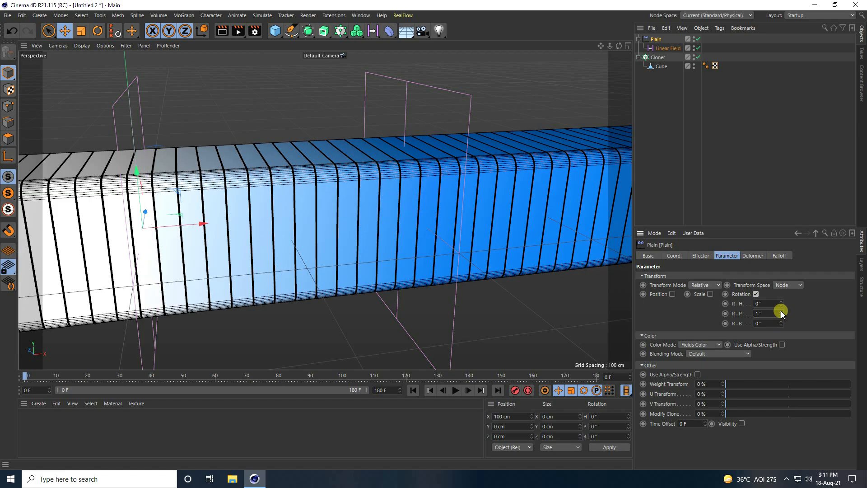
{"action": "mouse_move", "coordinate": [781, 311]}
{"action": "left_mouse_down"}
{"action": "mouse_move", "coordinate": [780, 319]}
{"action": "mouse_move", "coordinate": [782, 310]}
{"action": "left_mouse_up"}
{"action": "type", "text": "200"}
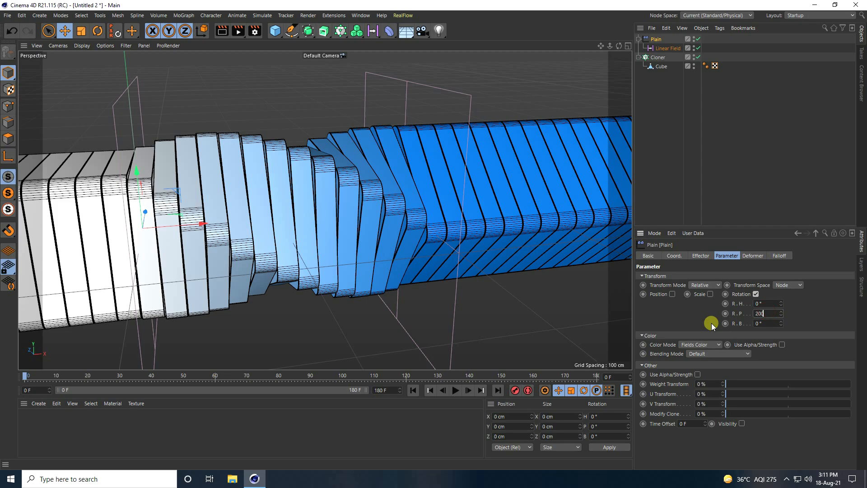
{"action": "key", "text": "Return"}
{"action": "scroll", "coordinate": [514, 295], "scroll_direction": "down", "scroll_amount": 3}
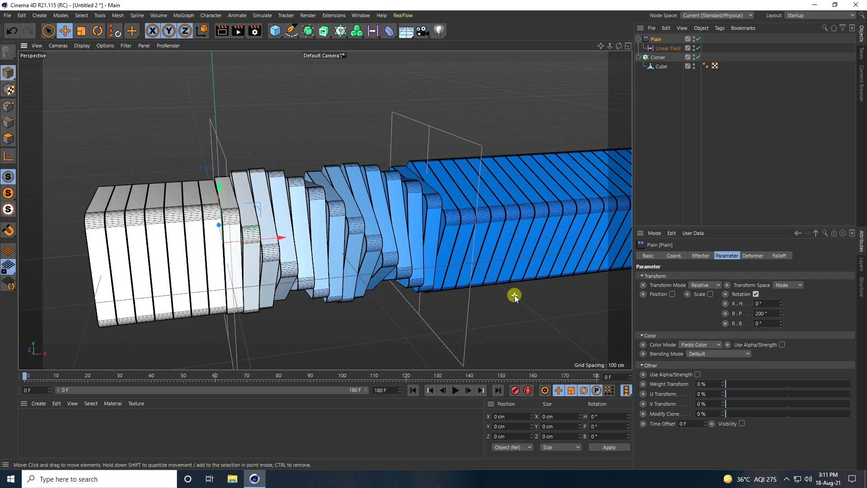
{"action": "scroll", "coordinate": [514, 313], "scroll_direction": "up", "scroll_amount": 1}
{"action": "scroll", "coordinate": [514, 314], "scroll_direction": "up", "scroll_amount": 2}
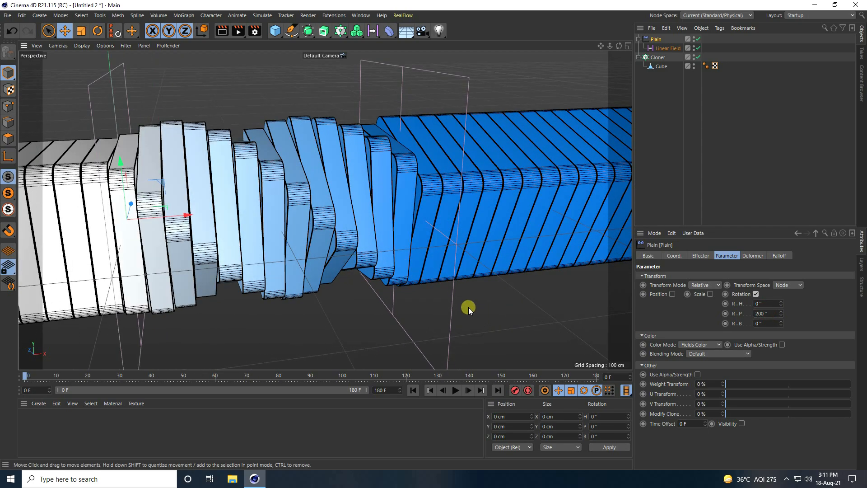
Extend the project's end time to 200 frames and stretch the preview range to the full timeline
{"action": "double_click", "coordinate": [388, 389]}
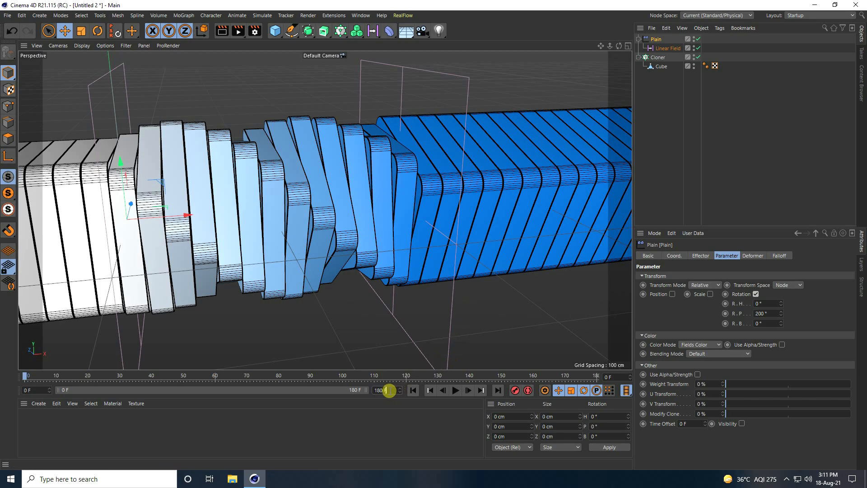
{"action": "type", "text": "200"}
{"action": "key", "text": "Return"}
{"action": "left_click_drag", "start_coordinate": [334, 392], "coordinate": [366, 392]}
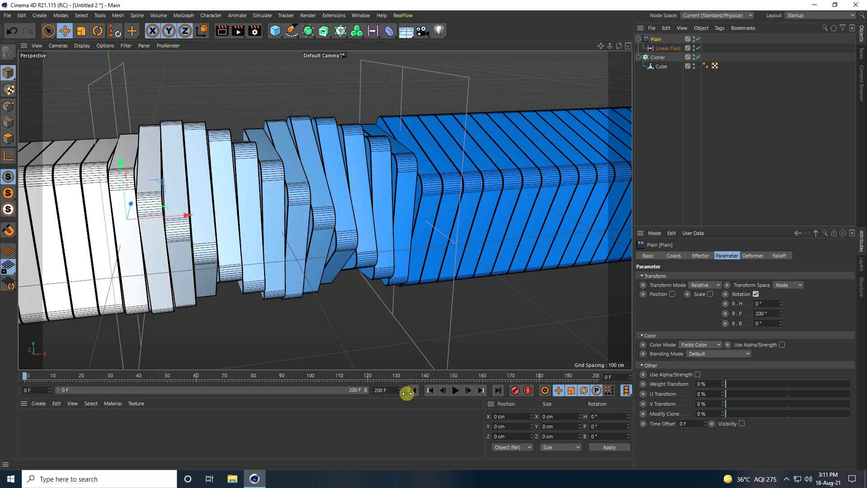
Keyframe the Cloner's X position of -100 cm at frame 0
{"action": "left_click", "coordinate": [658, 58]}
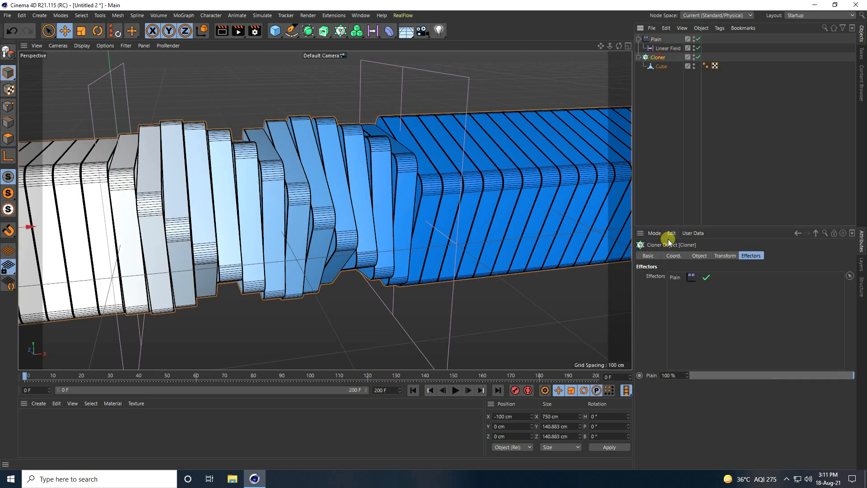
{"action": "left_click", "coordinate": [673, 257]}
{"action": "left_click", "coordinate": [413, 390]}
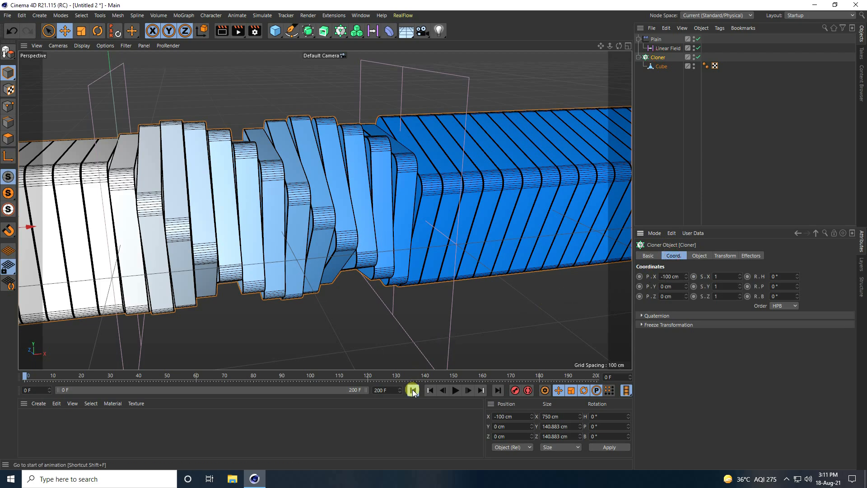
{"action": "left_click", "coordinate": [640, 276]}
Keyframe the Cloner's X position at -300 cm on frame 200 and play the animation from the start
{"action": "left_click", "coordinate": [499, 390]}
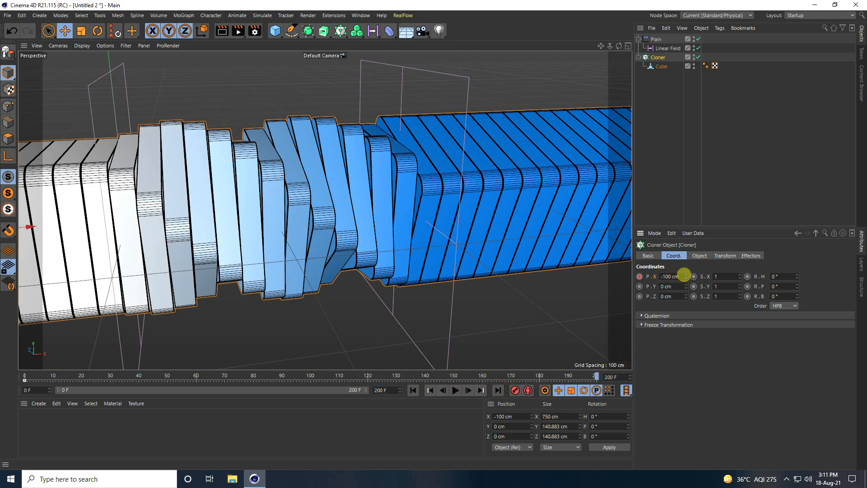
{"action": "left_click_drag", "start_coordinate": [686, 276], "coordinate": [687, 281]}
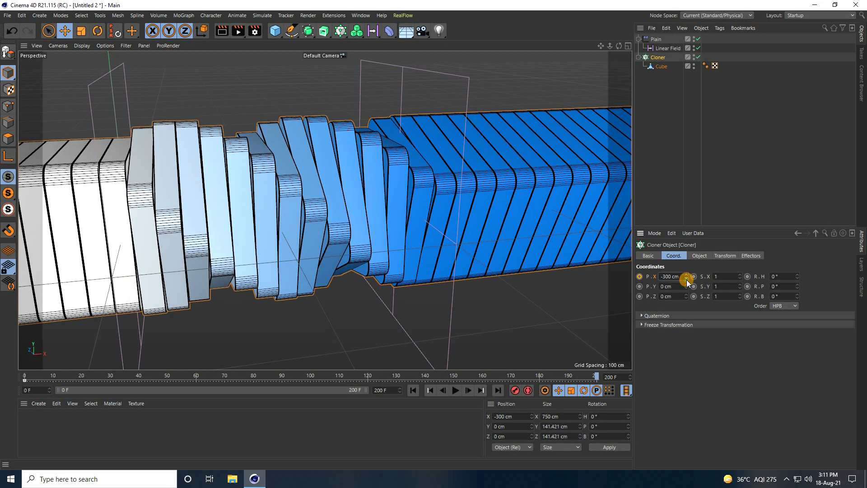
{"action": "left_click", "coordinate": [640, 277]}
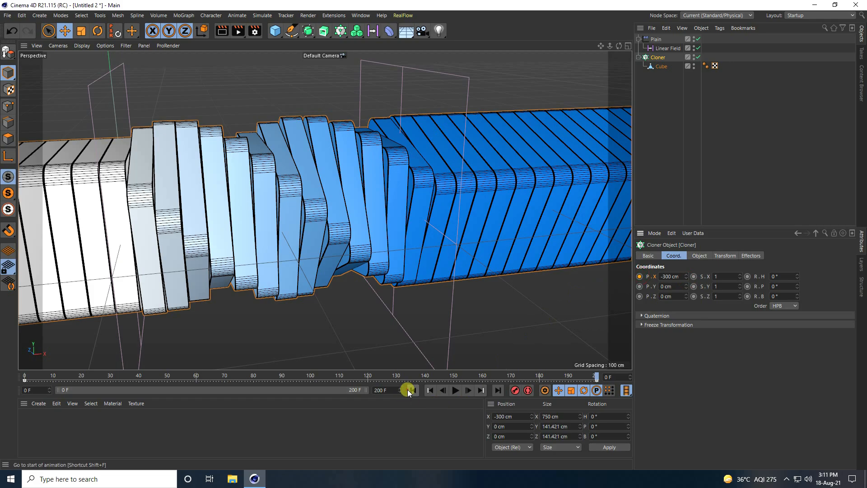
{"action": "left_click", "coordinate": [409, 390]}
{"action": "left_click", "coordinate": [455, 390]}
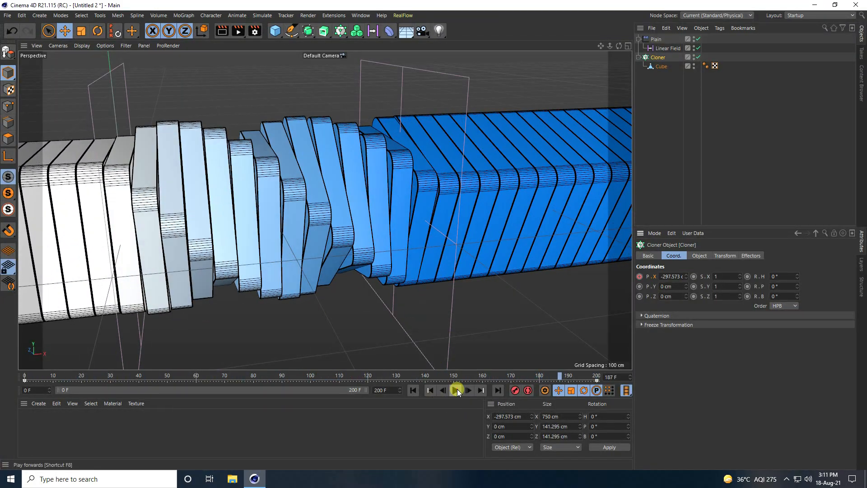
Stop the playback and set both Cloner position keys to linear interpolation in the F-Curve timeline
{"action": "left_click", "coordinate": [457, 390]}
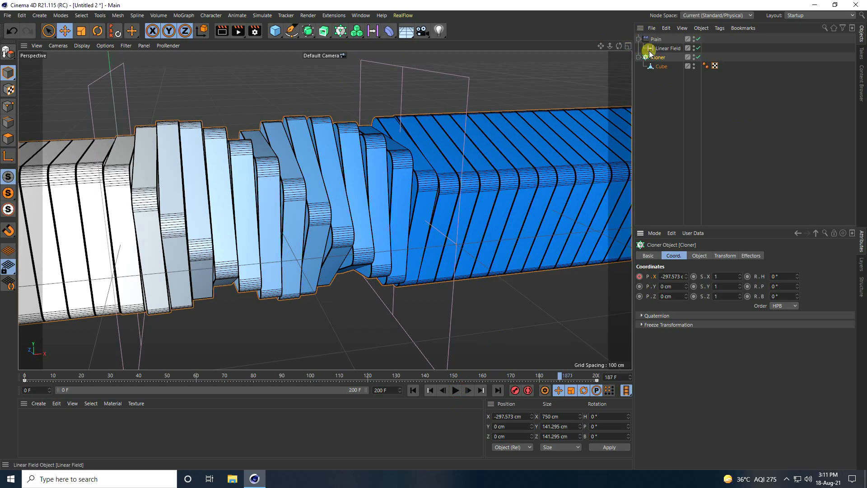
{"action": "left_click", "coordinate": [359, 15]}
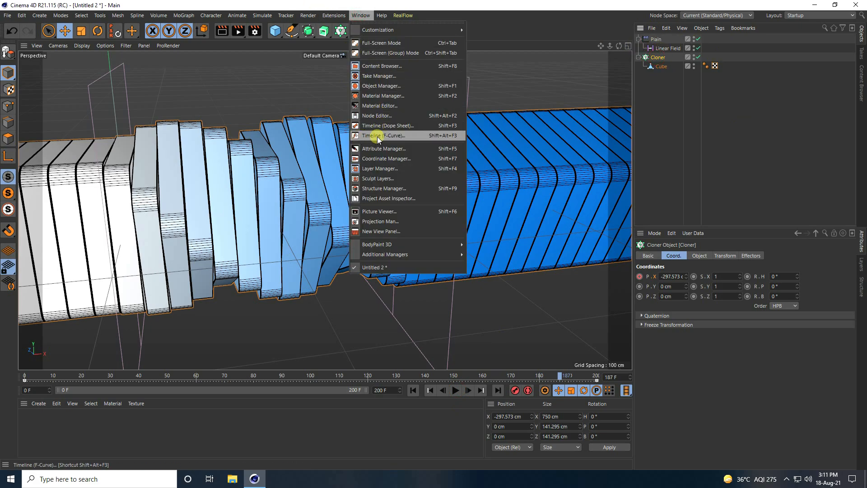
{"action": "left_click", "coordinate": [411, 137]}
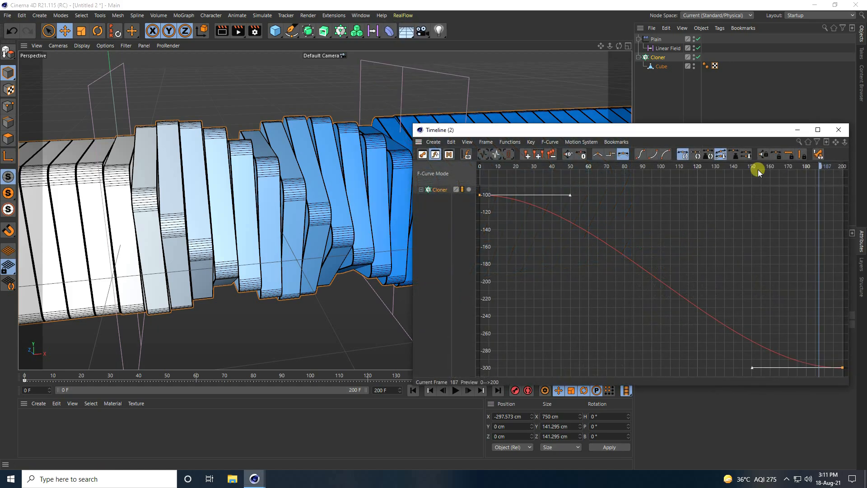
{"action": "left_click", "coordinate": [817, 129]}
{"action": "right_click_drag", "start_coordinate": [514, 177], "coordinate": [433, 236], "text": "alt"}
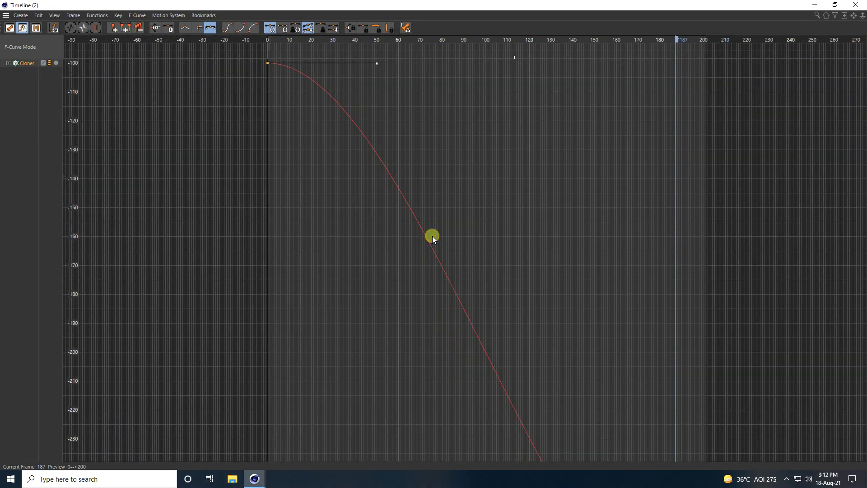
{"action": "key", "text": "h"}
{"action": "left_click_drag", "start_coordinate": [224, 101], "coordinate": [772, 369]}
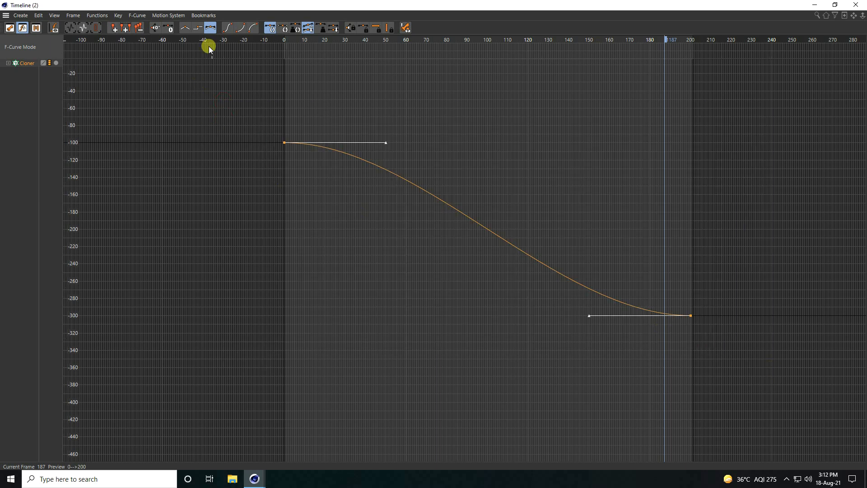
{"action": "left_click", "coordinate": [184, 29]}
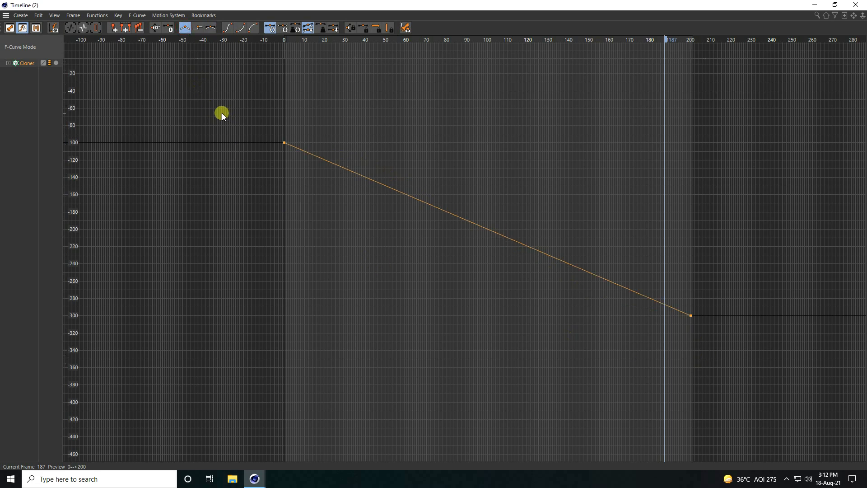
{"action": "left_click", "coordinate": [849, 5]}
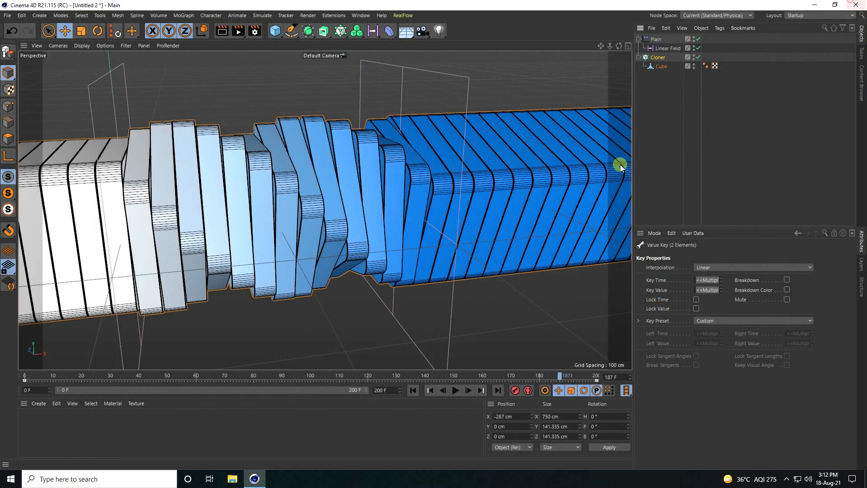
Play the animation from the start to check the slabs' sliding motion with linear keys
{"action": "left_click", "coordinate": [413, 390]}
{"action": "left_click", "coordinate": [455, 390]}
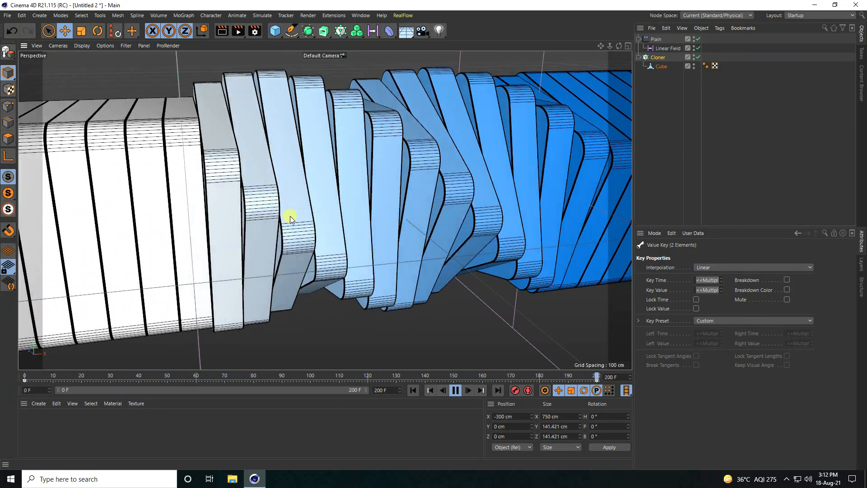
{"action": "left_click", "coordinate": [456, 390]}
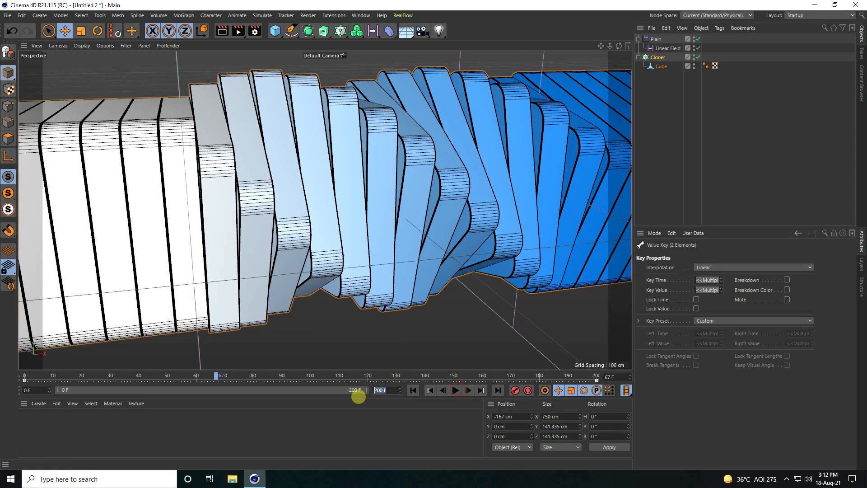
Set the project's end time to 195 frames, replay the animation to check the loop, and return to frame 0
{"action": "type", "text": "195"}
{"action": "key", "text": "Return"}
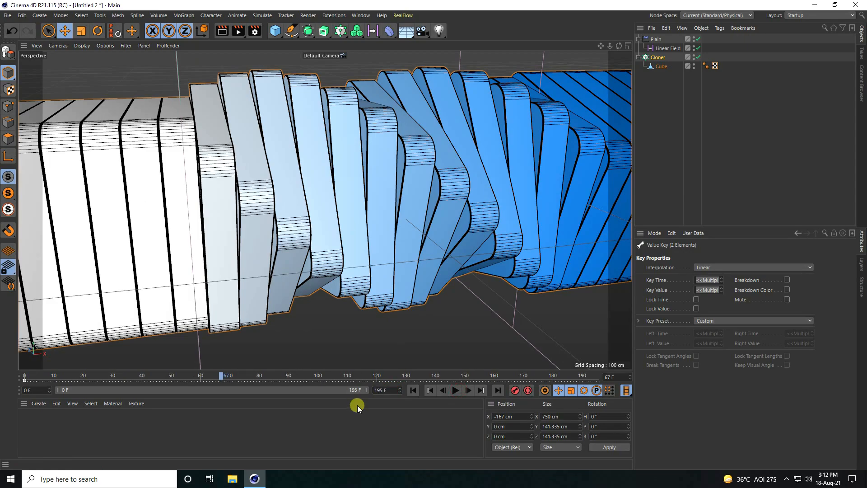
{"action": "left_click", "coordinate": [413, 390]}
{"action": "left_click", "coordinate": [456, 390]}
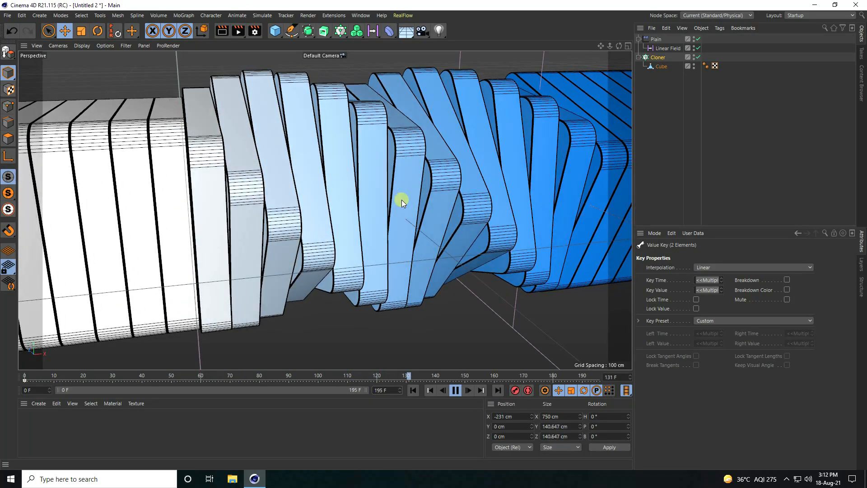
{"action": "left_click", "coordinate": [455, 391]}
{"action": "left_click", "coordinate": [413, 389]}
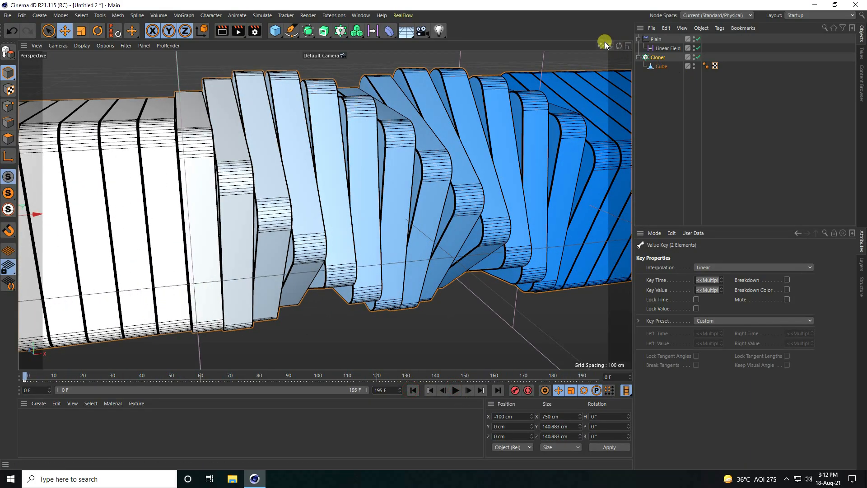
Add a Sphere with a 36 cm radius and raise it to about 67 cm on Y, above the slabs
{"action": "mouse_move", "coordinate": [606, 41]}
{"action": "left_mouse_down"}
{"action": "mouse_move", "coordinate": [435, 235]}
{"action": "mouse_move", "coordinate": [605, 46]}
{"action": "left_mouse_up"}
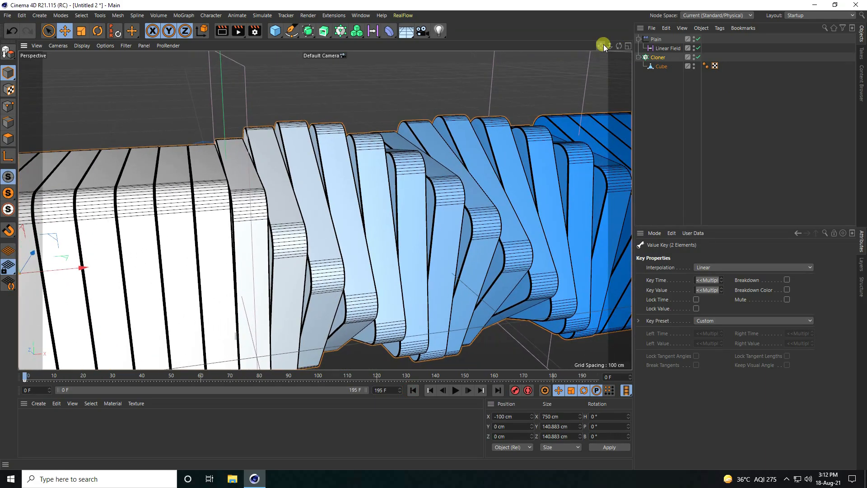
{"action": "left_click", "coordinate": [280, 36]}
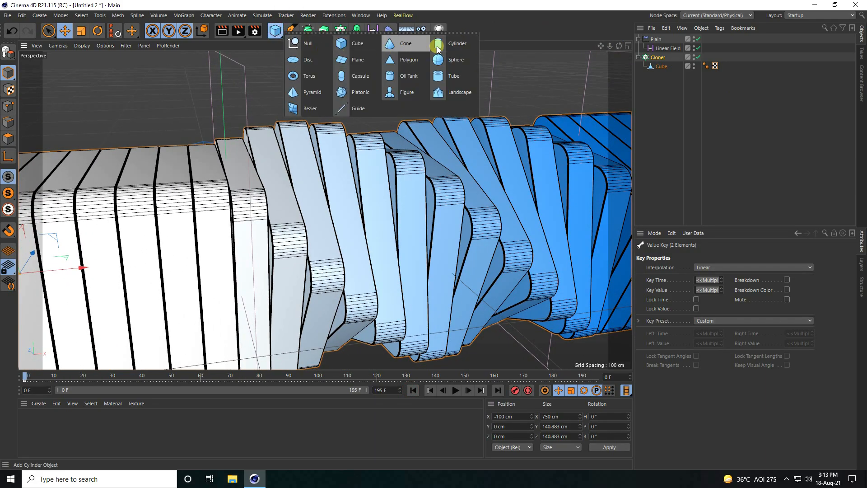
{"action": "left_click", "coordinate": [447, 59]}
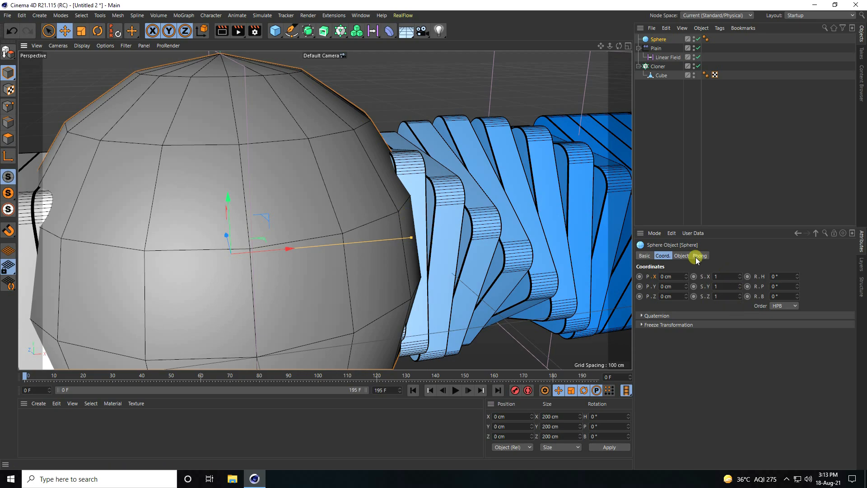
{"action": "left_click", "coordinate": [682, 255]}
{"action": "left_click_drag", "start_coordinate": [708, 276], "coordinate": [709, 281]}
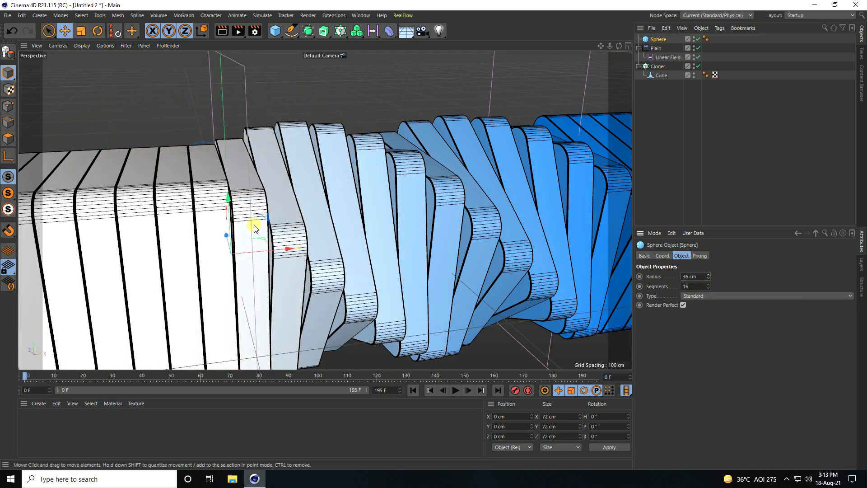
{"action": "left_click_drag", "start_coordinate": [227, 199], "coordinate": [218, 18]}
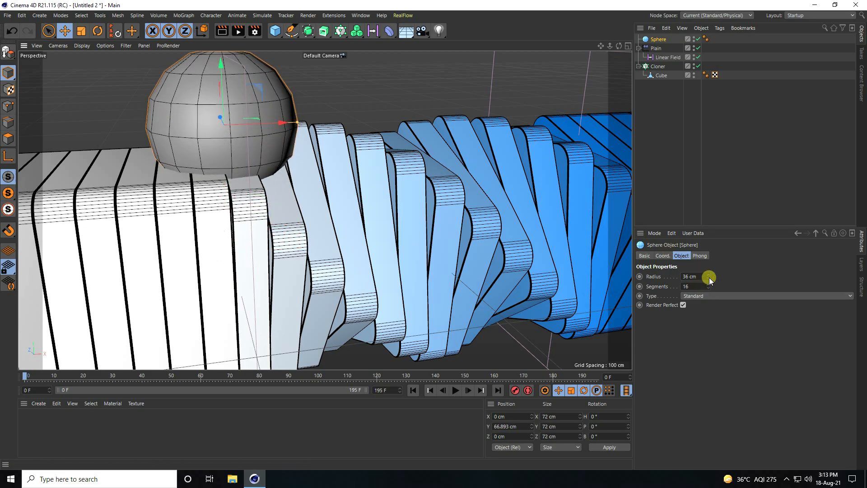
Set the sphere's radius to 28 cm and its segments to 100
{"action": "left_click_drag", "start_coordinate": [709, 277], "coordinate": [710, 283]}
{"action": "scroll", "coordinate": [256, 197], "scroll_direction": "down", "scroll_amount": 3}
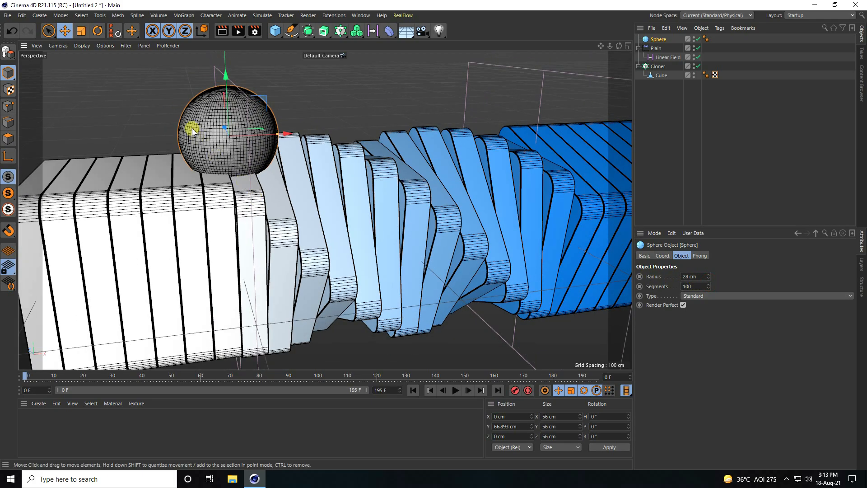
{"action": "scroll", "coordinate": [192, 129], "scroll_direction": "up", "scroll_amount": 4}
Raise the sphere onto the slabs' top surface by setting its Y position to 78 cm
{"action": "left_click", "coordinate": [663, 256]}
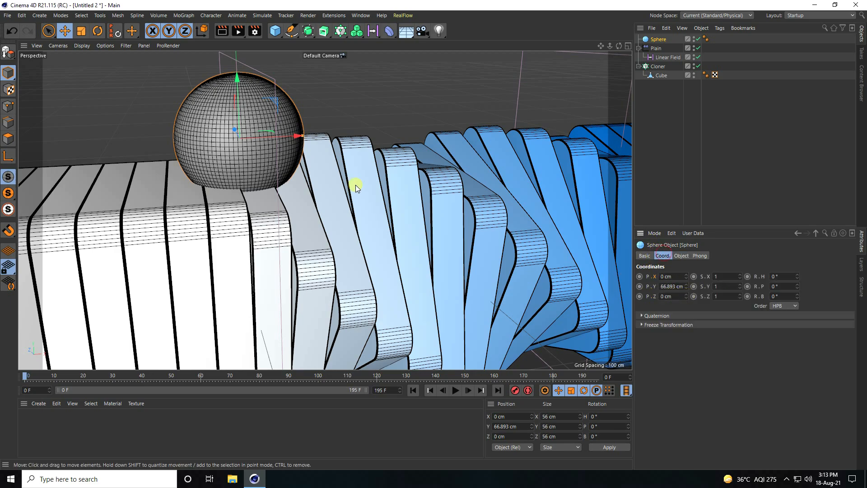
{"action": "left_click_drag", "start_coordinate": [238, 79], "coordinate": [240, 54]}
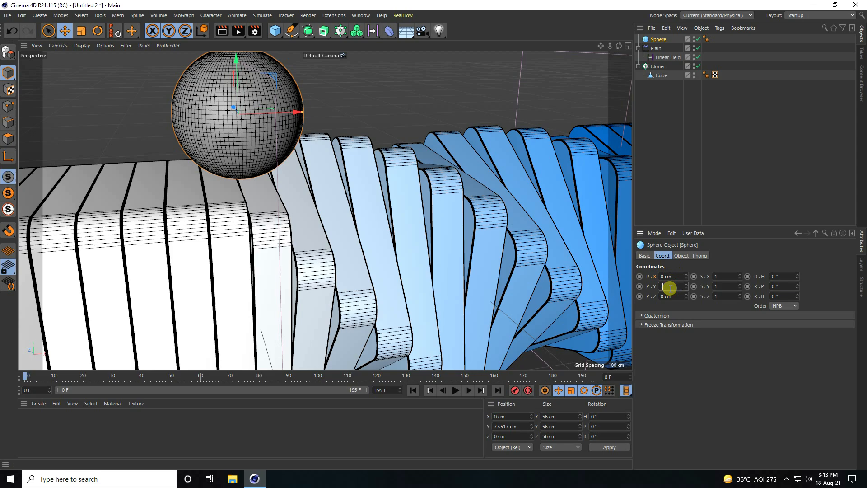
{"action": "left_click", "coordinate": [669, 287]}
{"action": "type", "text": "78"}
{"action": "key", "text": "Return"}
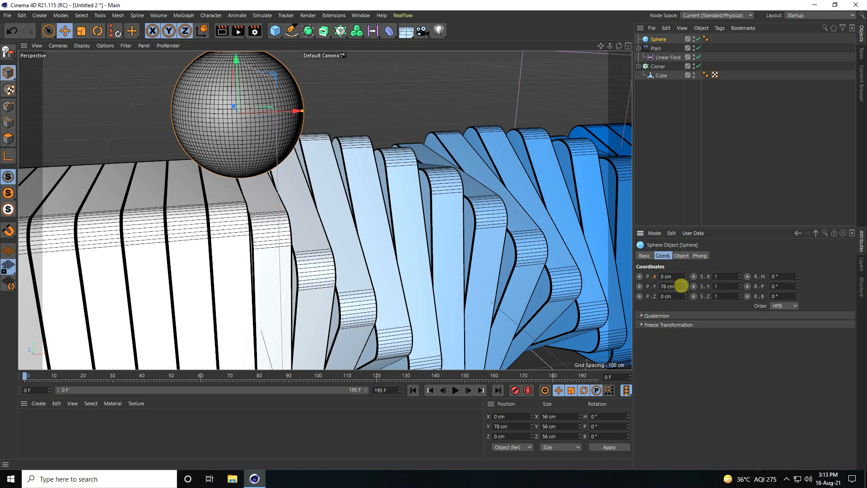
Examine where the sphere meets the slabs and how it rolls during playback
{"action": "scroll", "coordinate": [286, 258], "scroll_direction": "down", "scroll_amount": 5}
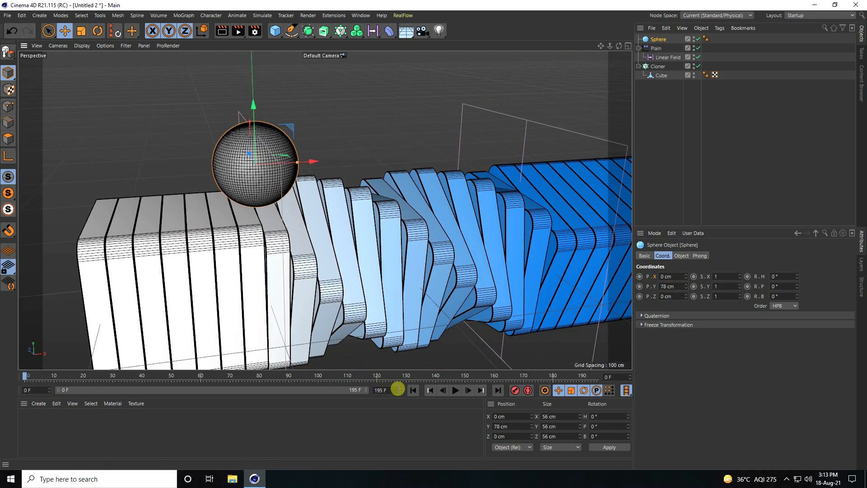
{"action": "scroll", "coordinate": [256, 193], "scroll_direction": "up", "scroll_amount": 1}
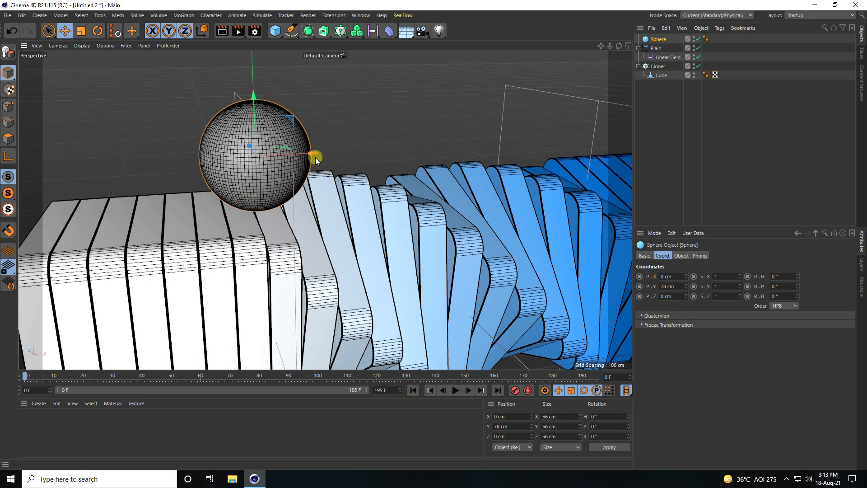
{"action": "scroll", "coordinate": [345, 219], "scroll_direction": "up", "scroll_amount": 4}
{"action": "scroll", "coordinate": [290, 230], "scroll_direction": "down", "scroll_amount": 2}
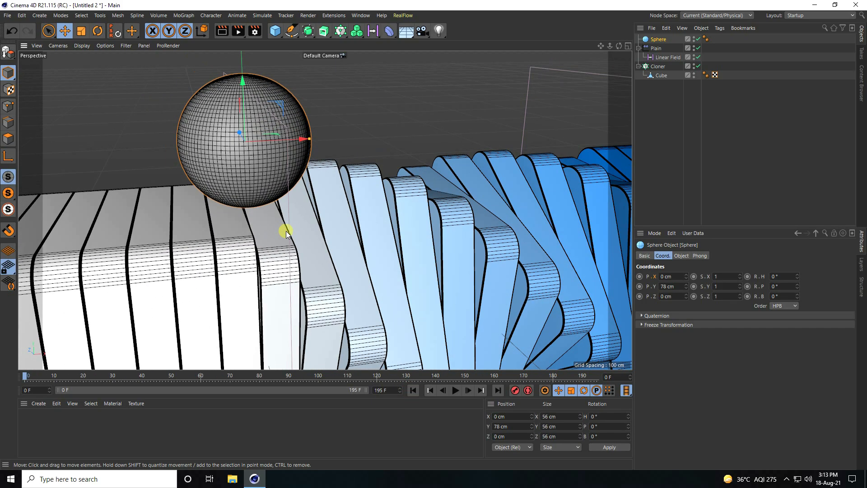
{"action": "left_click_drag", "start_coordinate": [601, 46], "coordinate": [434, 234]}
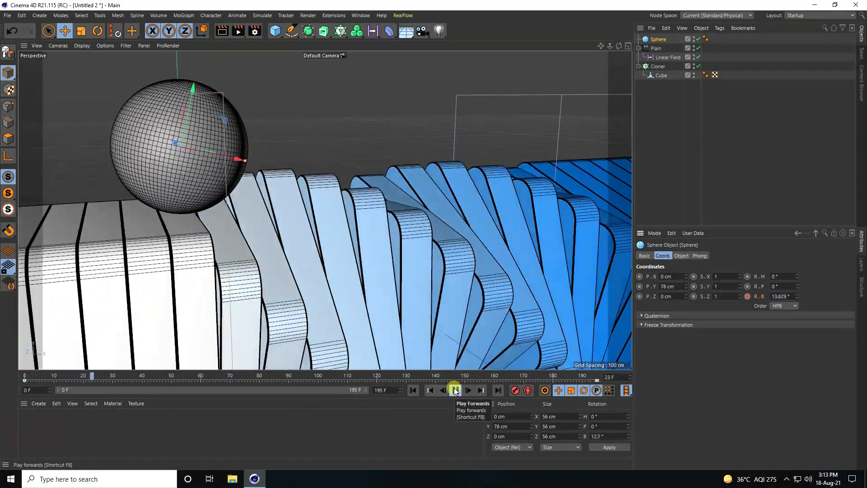
{"action": "left_click", "coordinate": [455, 390]}
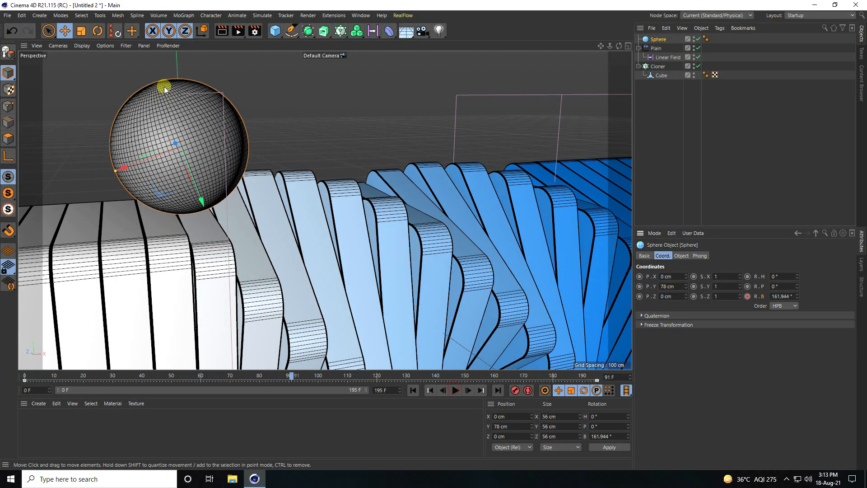
Set both of the sphere's bank rotation keys to linear interpolation in the F-Curve timeline
{"action": "left_click", "coordinate": [361, 17]}
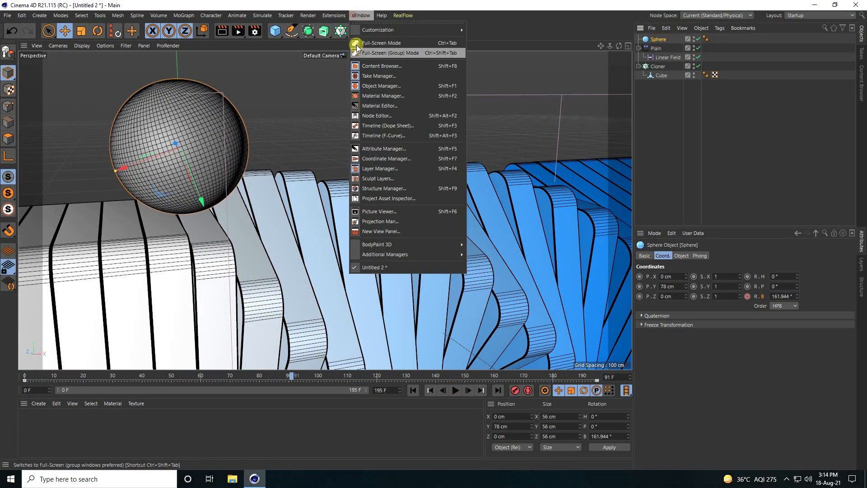
{"action": "left_click", "coordinate": [402, 136]}
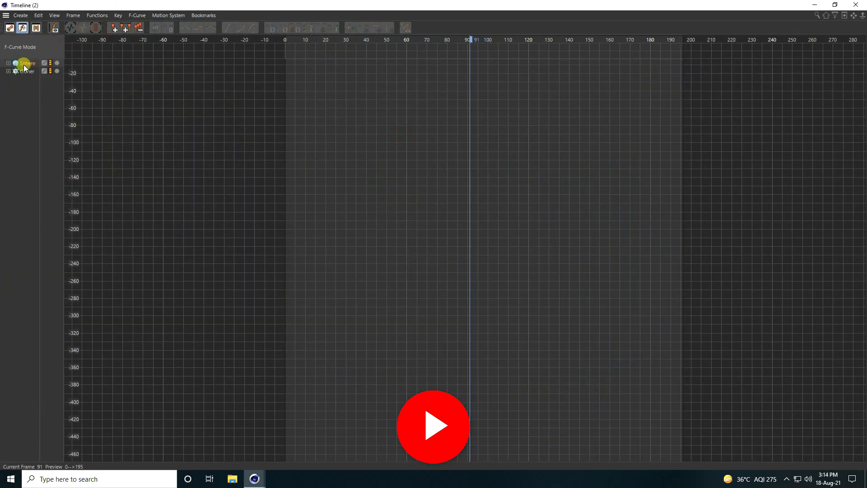
{"action": "right_click_drag", "start_coordinate": [516, 257], "coordinate": [431, 236], "text": "alt"}
{"action": "key", "text": "h"}
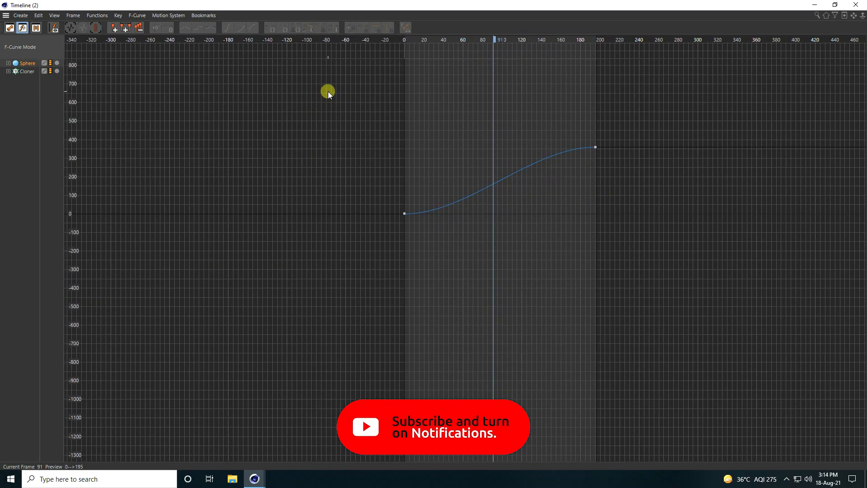
{"action": "left_click_drag", "start_coordinate": [328, 91], "coordinate": [725, 281]}
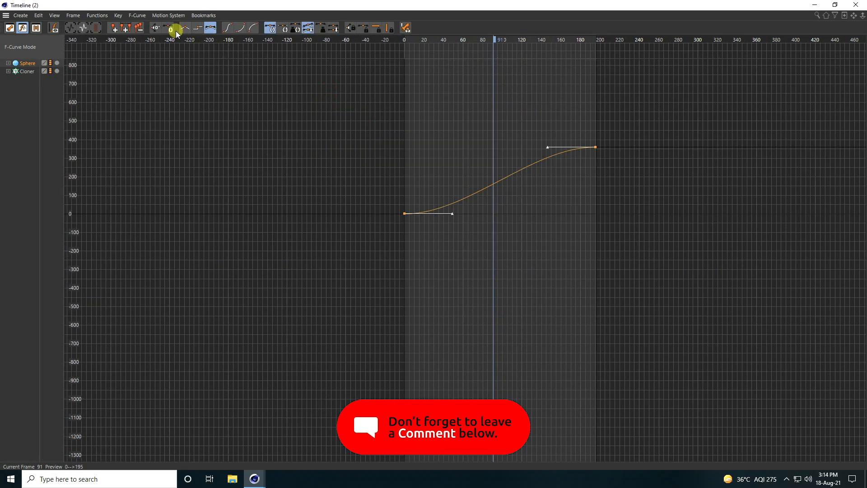
{"action": "left_click", "coordinate": [186, 28]}
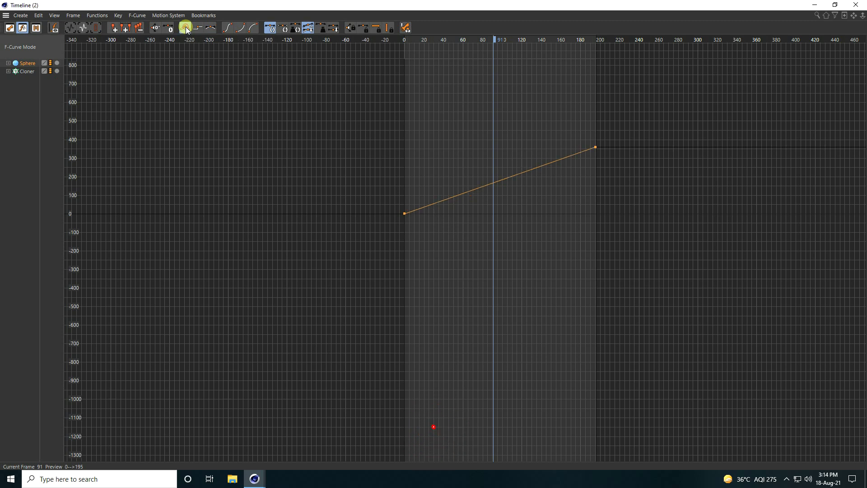
{"action": "left_click", "coordinate": [864, 4]}
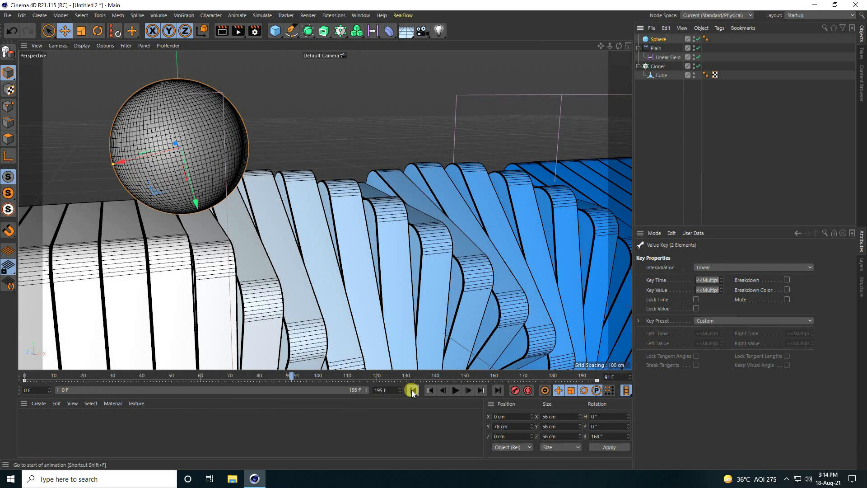
Replay the rolling animation, return to frame 0 and shift the sphere back along X to about -11 cm
{"action": "left_click", "coordinate": [412, 390]}
{"action": "left_click", "coordinate": [454, 391]}
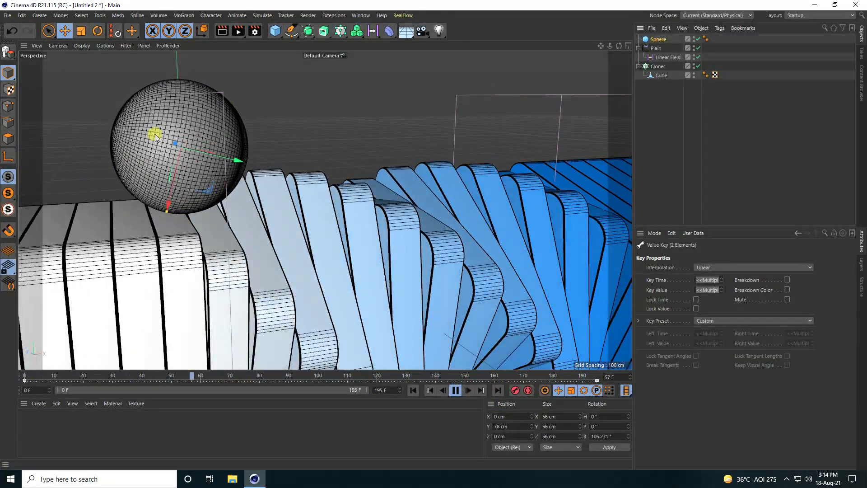
{"action": "left_click", "coordinate": [456, 390]}
{"action": "left_click", "coordinate": [413, 391]}
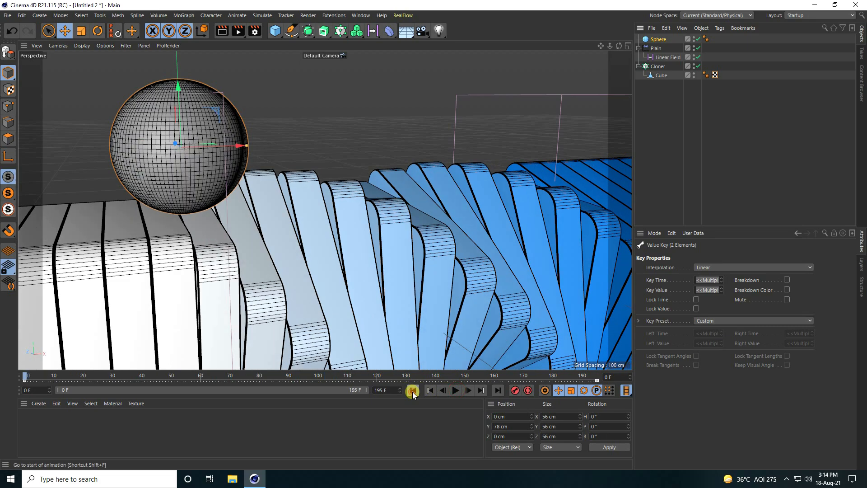
{"action": "left_click_drag", "start_coordinate": [234, 151], "coordinate": [208, 154]}
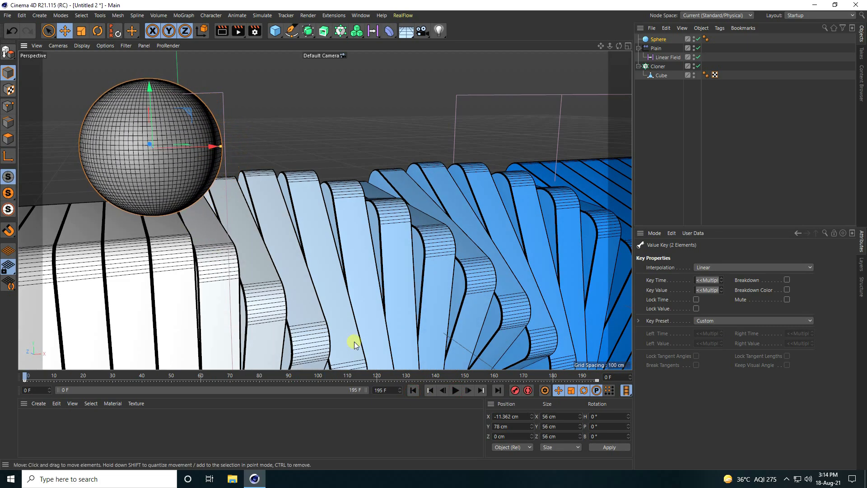
Replay the rolling animation from frame 0 while viewing the sphere and slabs from further away, and stop playback
{"action": "left_click", "coordinate": [455, 391]}
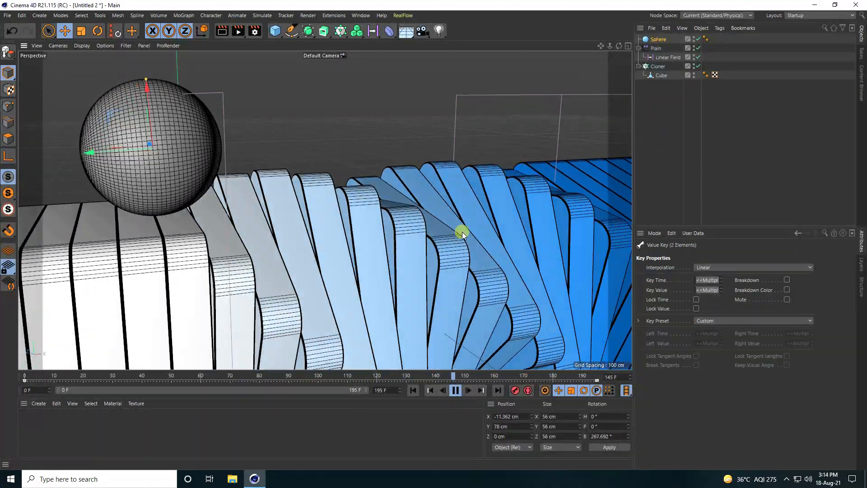
{"action": "mouse_move", "coordinate": [602, 46]}
{"action": "left_mouse_down"}
{"action": "mouse_move", "coordinate": [434, 235]}
{"action": "mouse_move", "coordinate": [602, 46]}
{"action": "left_mouse_up"}
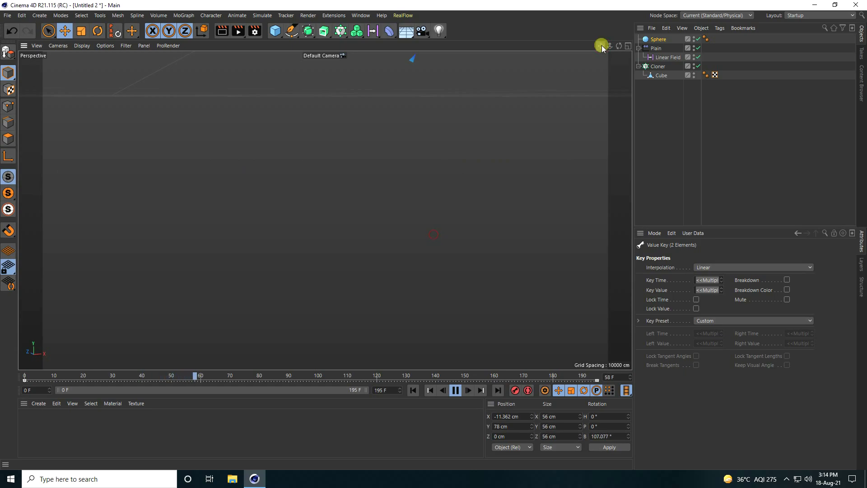
{"action": "scroll", "coordinate": [373, 297], "scroll_direction": "down", "scroll_amount": 5}
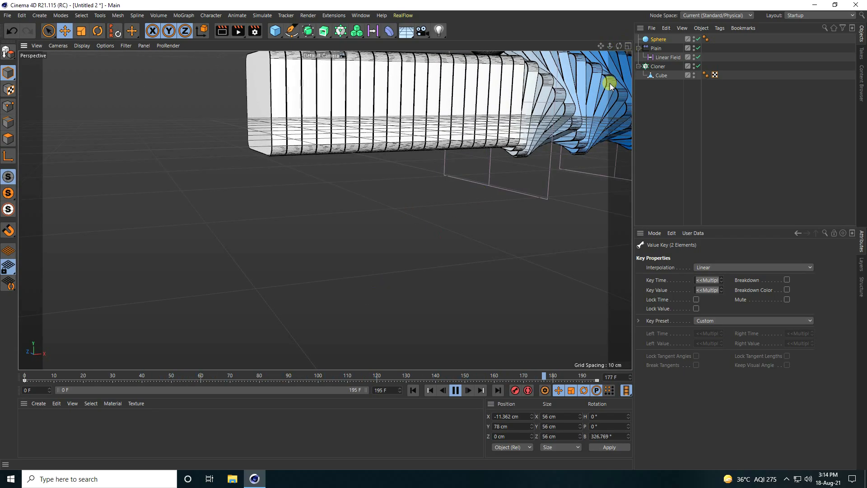
{"action": "left_click", "coordinate": [455, 390]}
Frame the sphere and twisted slabs, add a Camera from that view and look through it
{"action": "left_click_drag", "start_coordinate": [601, 45], "coordinate": [294, 168]}
{"action": "left_click", "coordinate": [425, 32]}
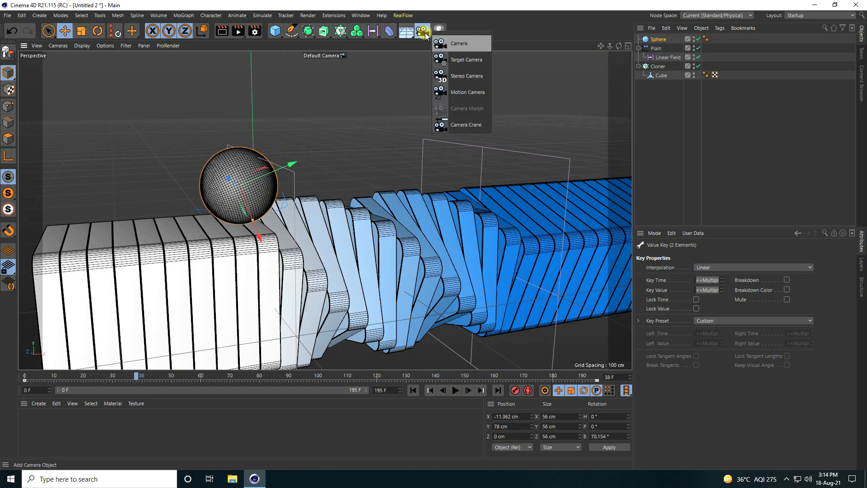
{"action": "left_click", "coordinate": [459, 43]}
{"action": "left_click", "coordinate": [698, 39]}
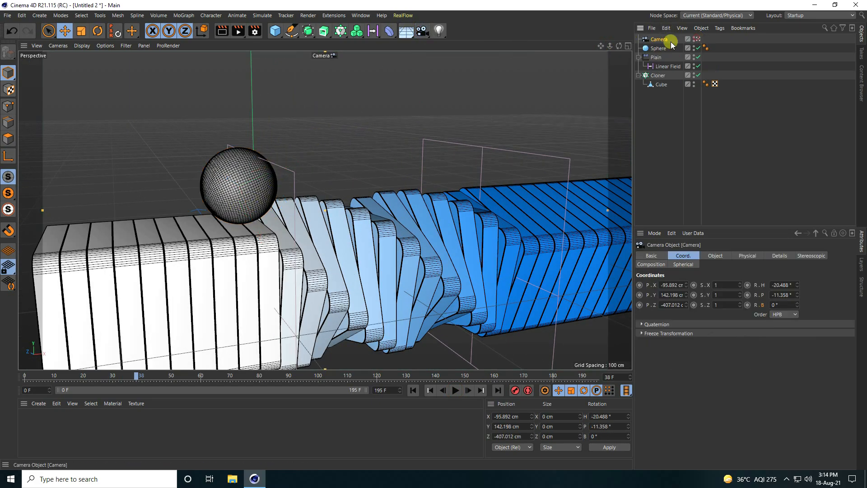
Set the camera's focal length to Normal Lens (50 mm)
{"action": "left_click", "coordinate": [714, 254]}
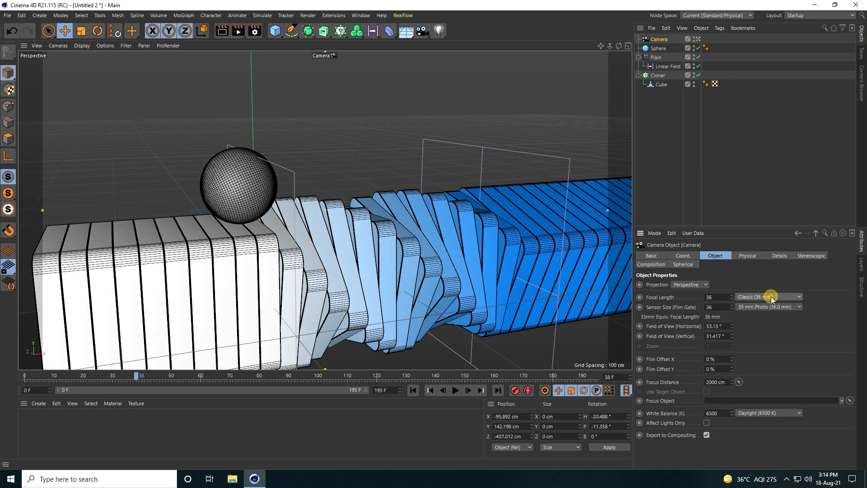
{"action": "left_click", "coordinate": [754, 297]}
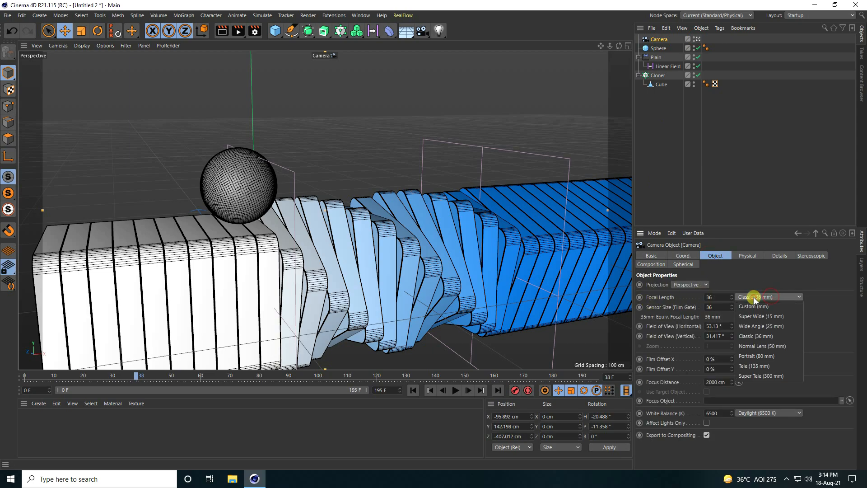
{"action": "left_click", "coordinate": [764, 346]}
Reframe the camera closer on the sphere and twisted slabs, and replay the animation from frame 0 through it
{"action": "scroll", "coordinate": [274, 257], "scroll_direction": "up", "scroll_amount": 3}
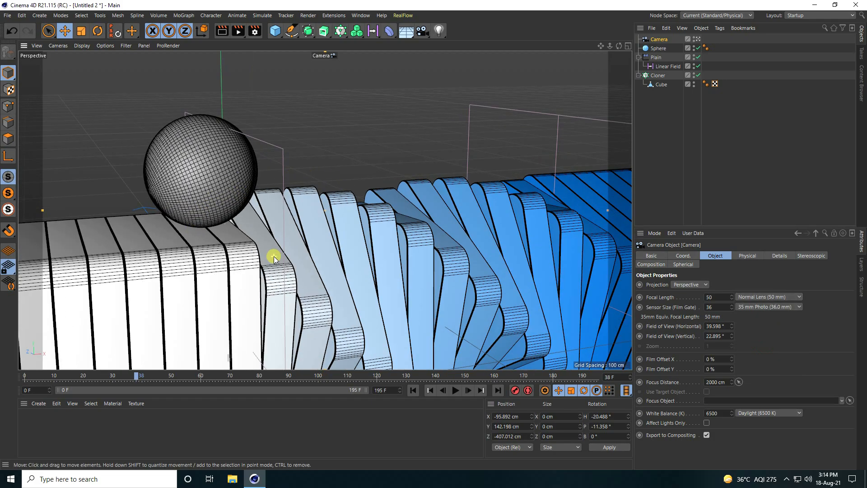
{"action": "left_click_drag", "start_coordinate": [601, 47], "coordinate": [433, 232]}
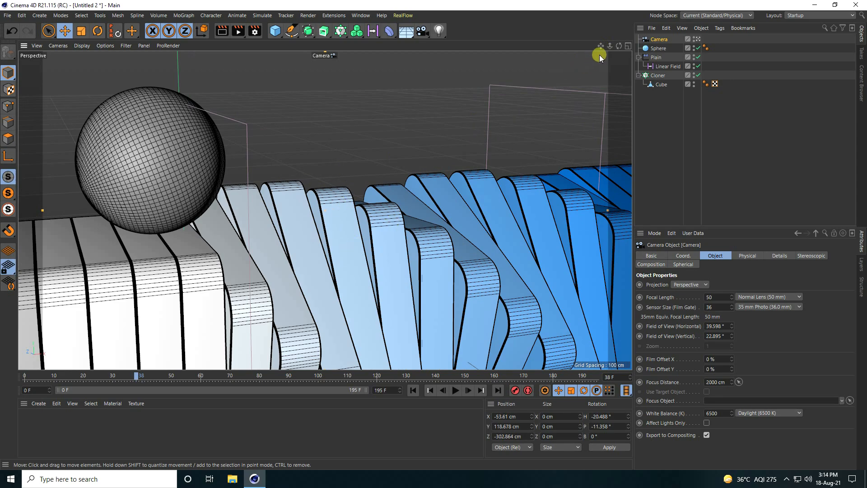
{"action": "mouse_move", "coordinate": [600, 55]}
{"action": "left_mouse_down"}
{"action": "mouse_move", "coordinate": [433, 235]}
{"action": "mouse_move", "coordinate": [599, 48]}
{"action": "left_mouse_up"}
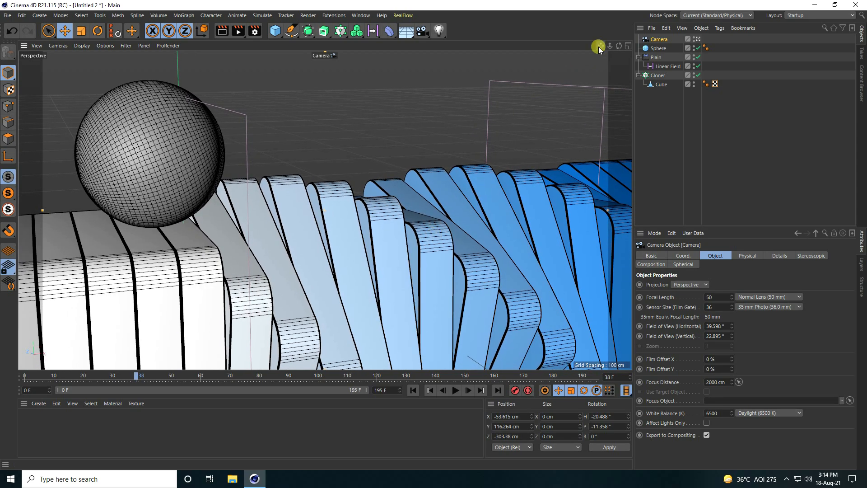
{"action": "left_click", "coordinate": [412, 391]}
{"action": "left_click", "coordinate": [455, 390]}
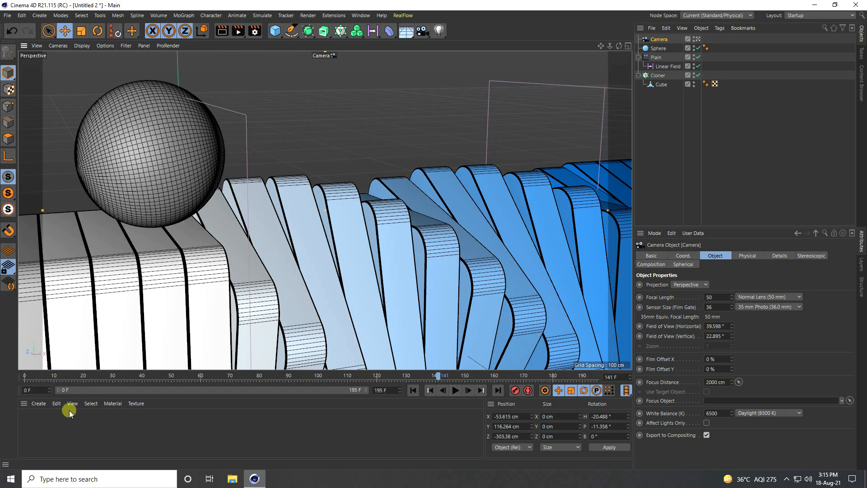
Load the materials from the project named File in the New C4D Loop folder on the Desktop
{"action": "left_click", "coordinate": [40, 404]}
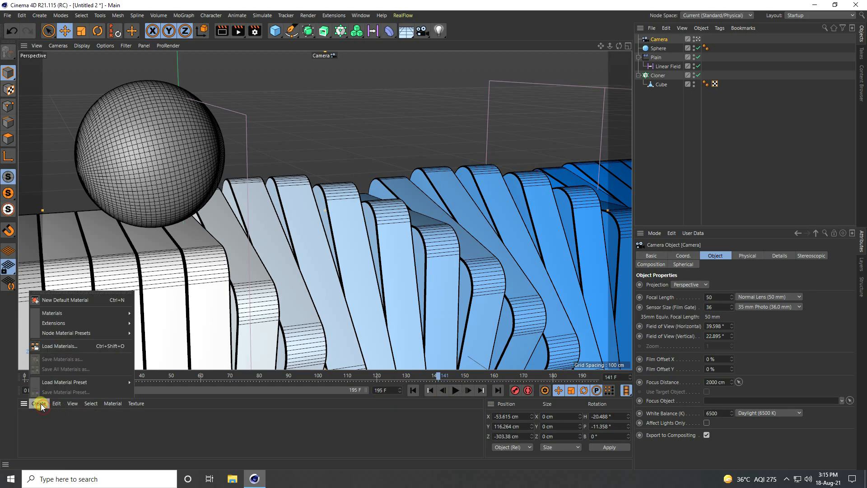
{"action": "left_click", "coordinate": [56, 346]}
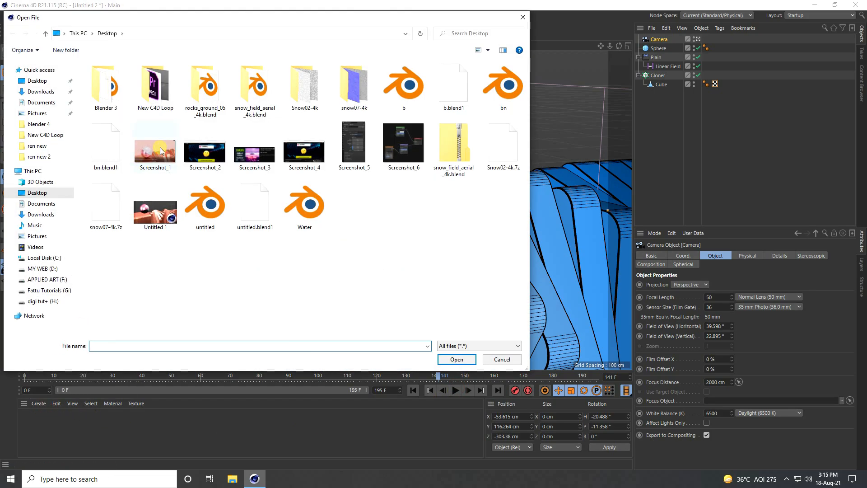
{"action": "double_click", "coordinate": [149, 87]}
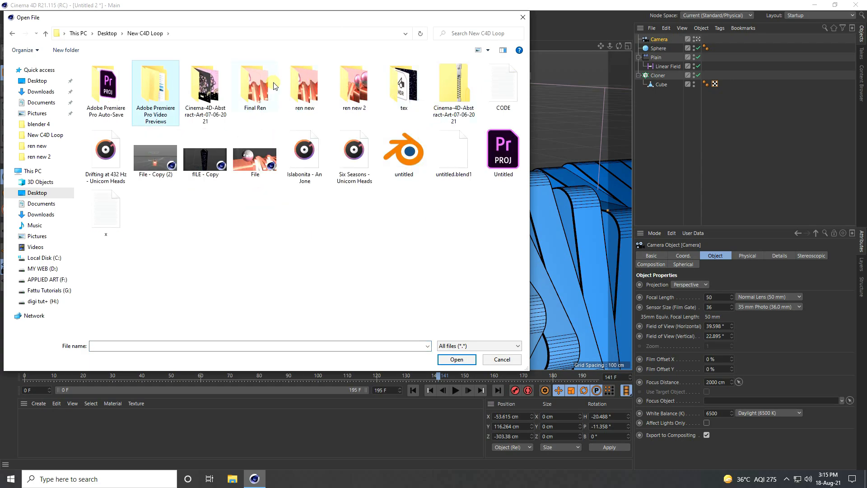
{"action": "left_click", "coordinate": [253, 167]}
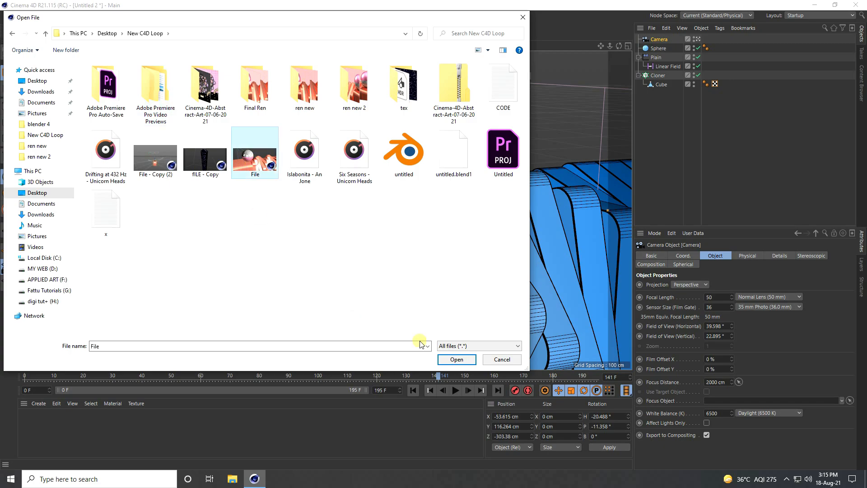
{"action": "left_click", "coordinate": [457, 360]}
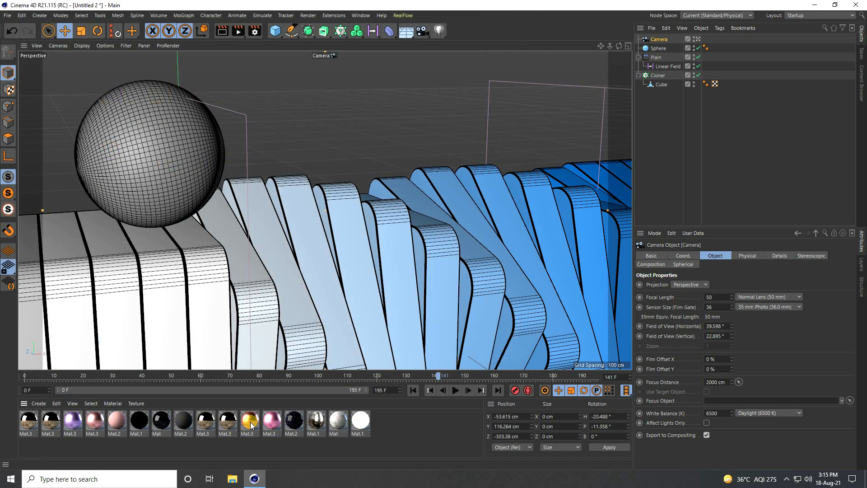
Apply the copper-orange Mat.3 material to the cloned slabs and the white marble Mat material to the sphere
{"action": "left_click_drag", "start_coordinate": [250, 422], "coordinate": [274, 305]}
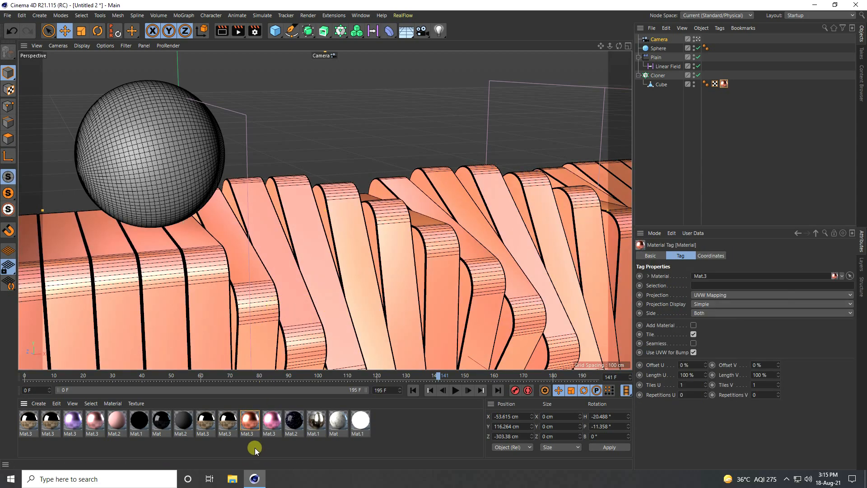
{"action": "left_click", "coordinate": [657, 49]}
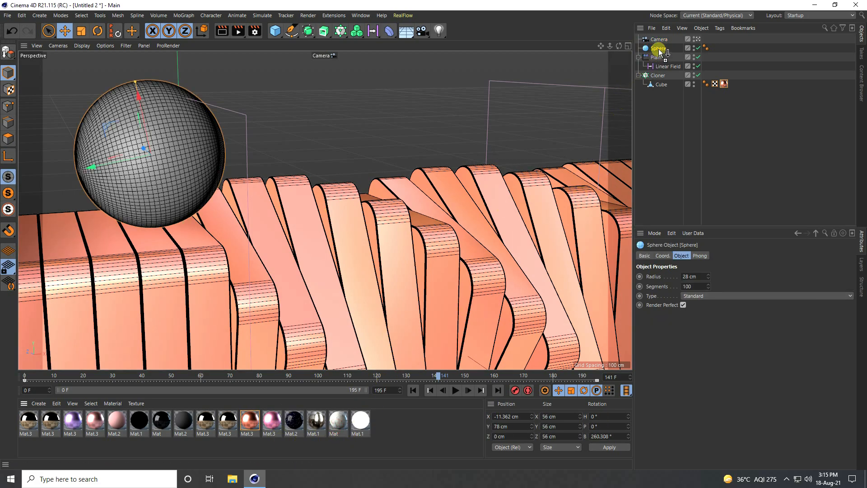
{"action": "left_click_drag", "start_coordinate": [660, 53], "coordinate": [659, 48]}
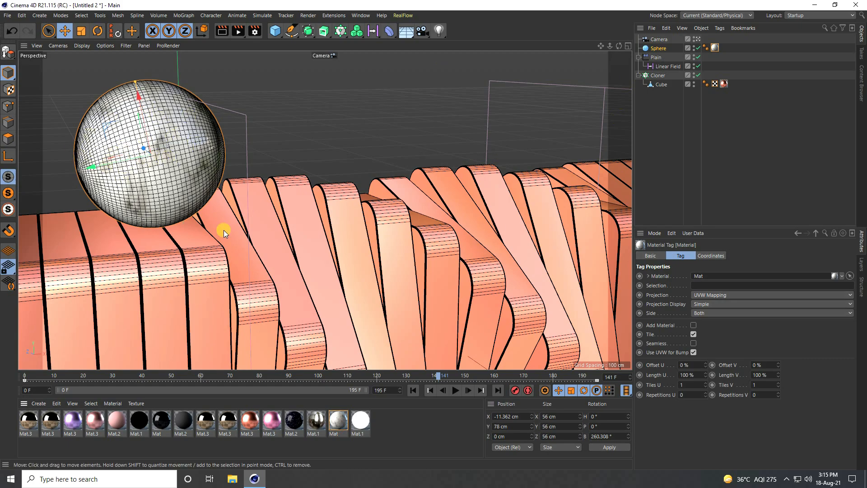
Return to frame 0 and make the sphere editable in the Front view
{"action": "left_click", "coordinate": [413, 390]}
{"action": "middle_click", "coordinate": [300, 264]}
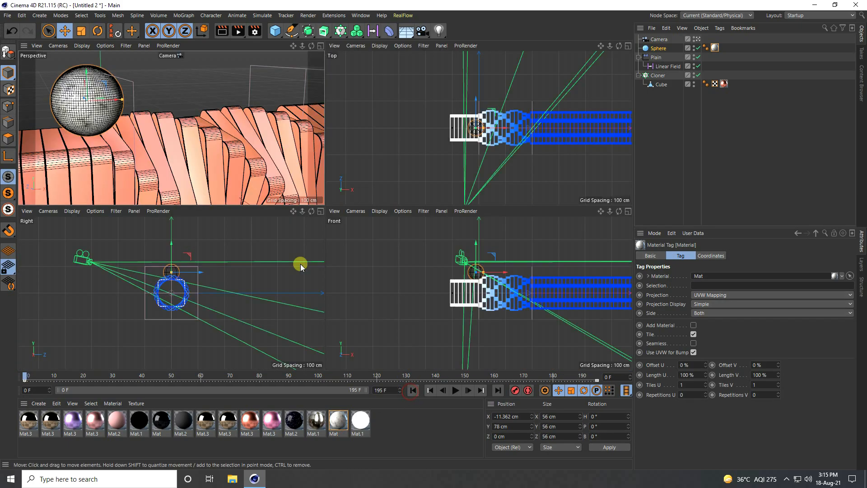
{"action": "middle_click", "coordinate": [404, 254]}
{"action": "scroll", "coordinate": [298, 169], "scroll_direction": "up", "scroll_amount": 6}
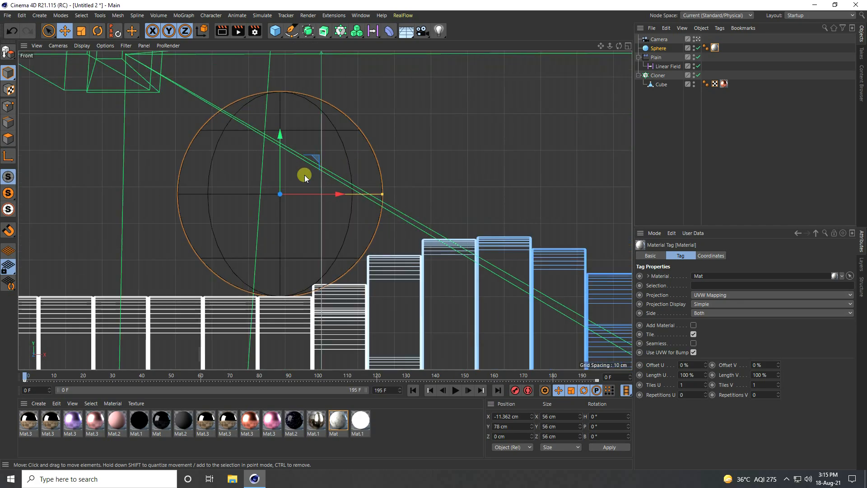
{"action": "left_click", "coordinate": [658, 48]}
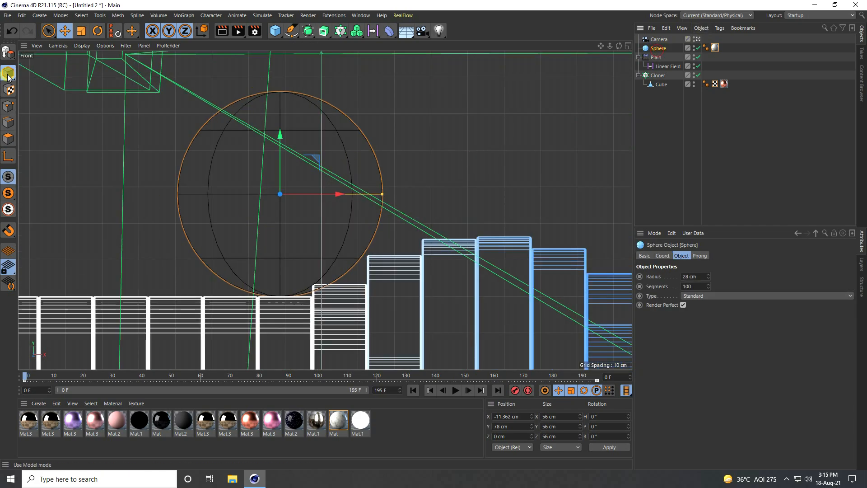
{"action": "left_click", "coordinate": [8, 55]}
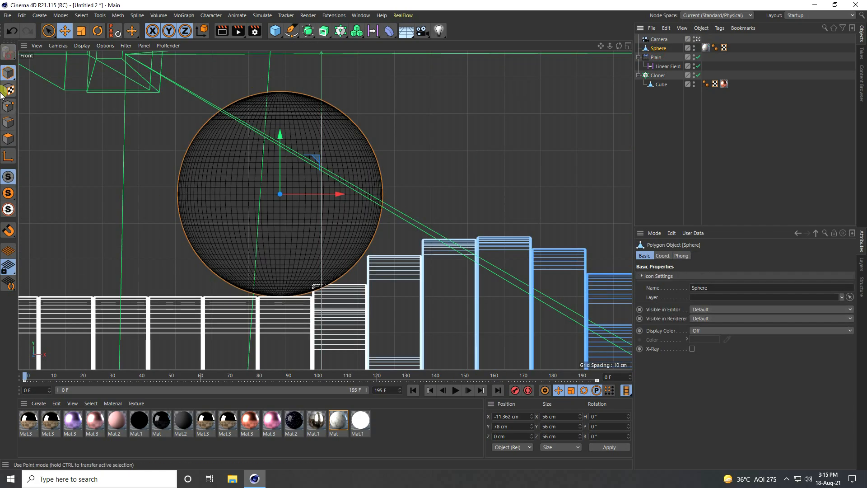
Select all polygons in the lower half of the sphere with Rectangle Selection
{"action": "left_click", "coordinate": [7, 143]}
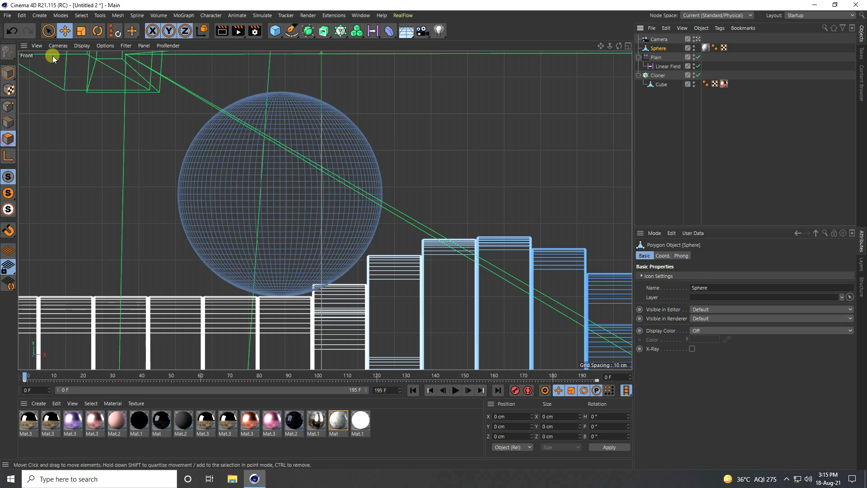
{"action": "left_click_drag", "start_coordinate": [49, 30], "coordinate": [90, 57]}
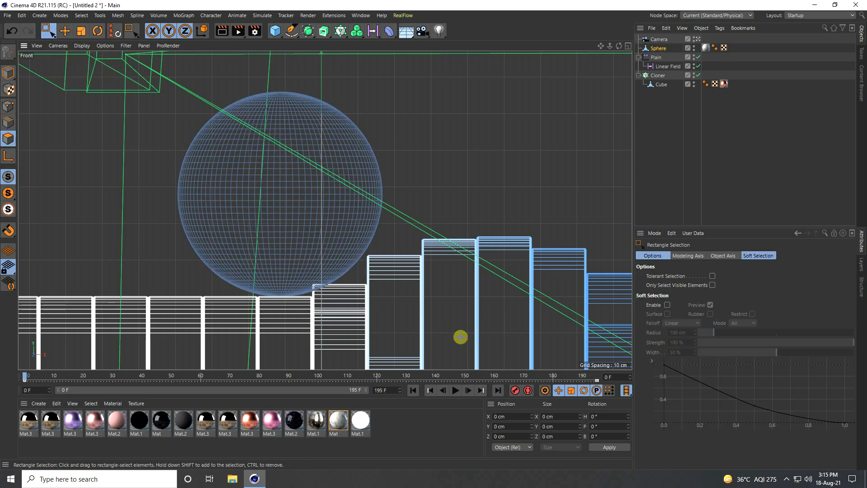
{"action": "left_click_drag", "start_coordinate": [460, 337], "coordinate": [144, 177]}
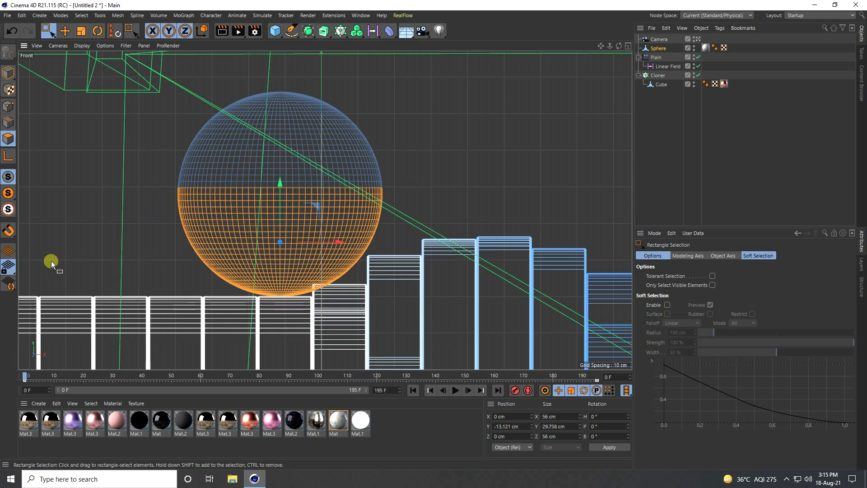
Apply the pink Mat.3 material to the selected lower-half polygons and return to Model mode with the Move tool
{"action": "right_click", "coordinate": [273, 426]}
{"action": "left_click", "coordinate": [302, 288]}
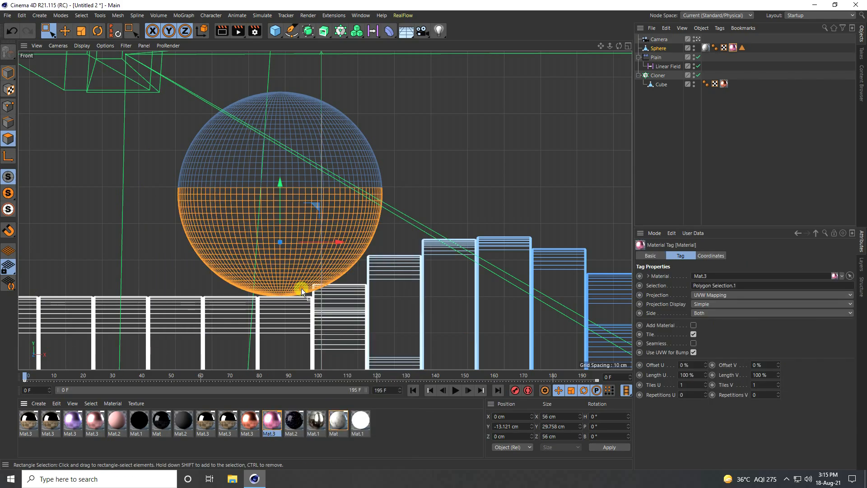
{"action": "left_click", "coordinate": [8, 72]}
{"action": "left_click", "coordinate": [65, 31]}
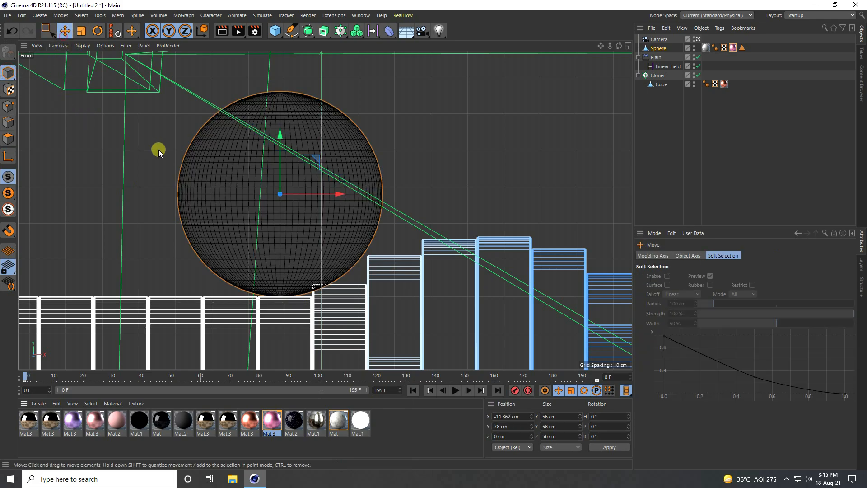
Display the camera's perspective view in Gouraud Shading without wireframe lines and play back the two-coloured sphere's rolling
{"action": "middle_click", "coordinate": [159, 149]}
{"action": "middle_click", "coordinate": [138, 140]}
{"action": "left_click", "coordinate": [82, 46]}
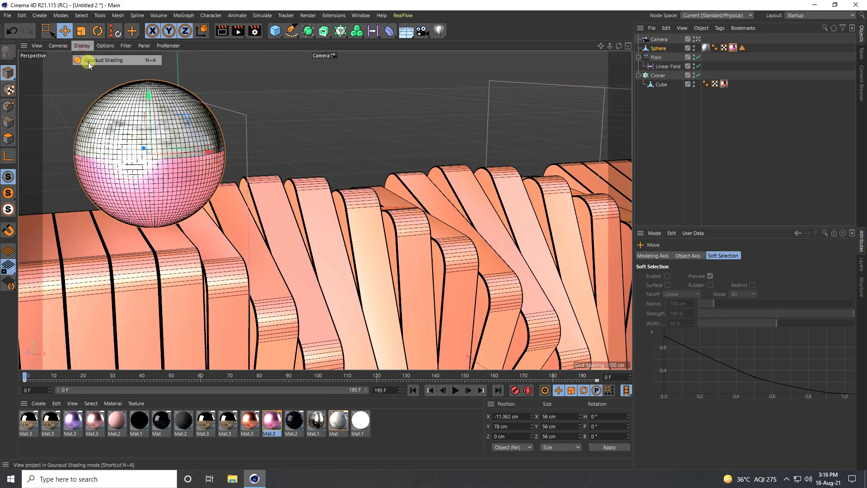
{"action": "left_click", "coordinate": [89, 60]}
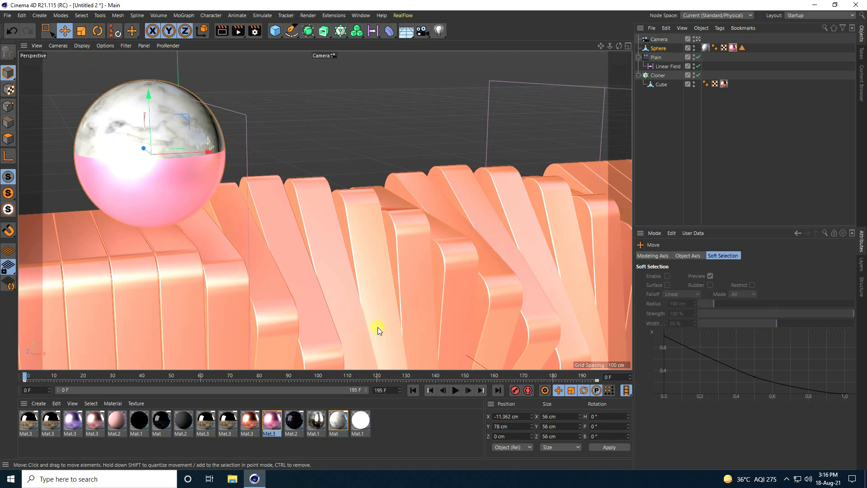
{"action": "left_click", "coordinate": [455, 390]}
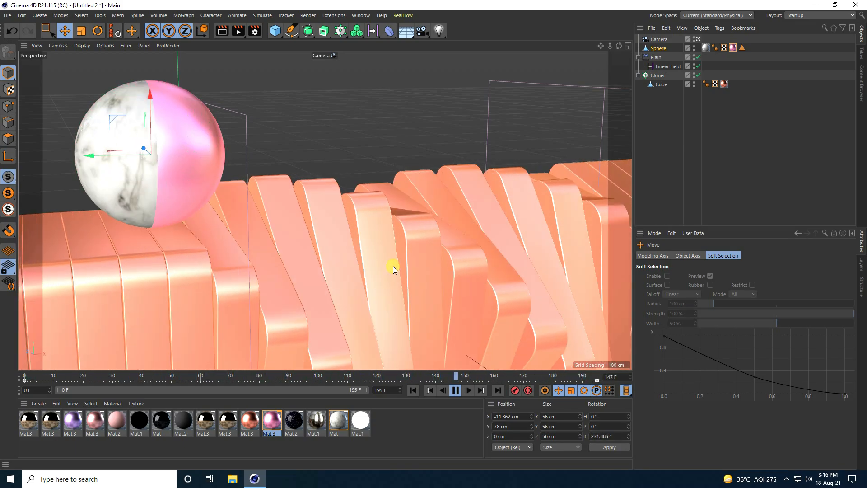
{"action": "left_click", "coordinate": [455, 390]}
Add an area light to the scene and put a Protection tag on the camera to lock its position
{"action": "left_click", "coordinate": [438, 33]}
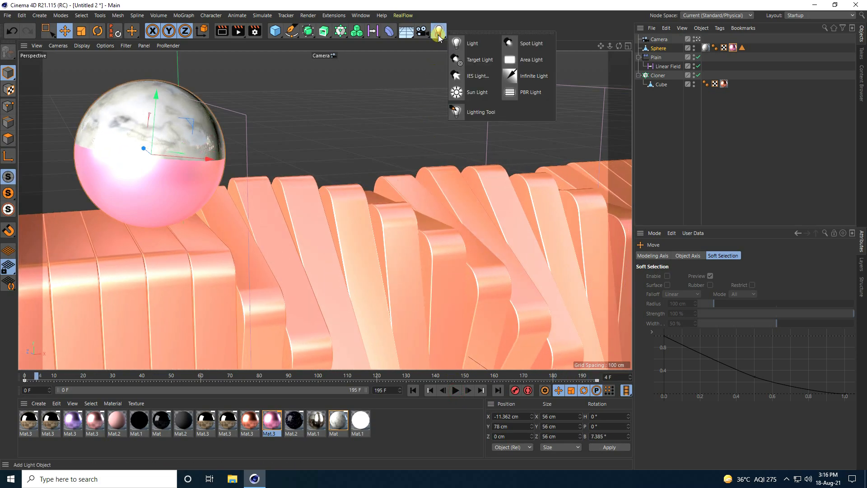
{"action": "left_click", "coordinate": [524, 53]}
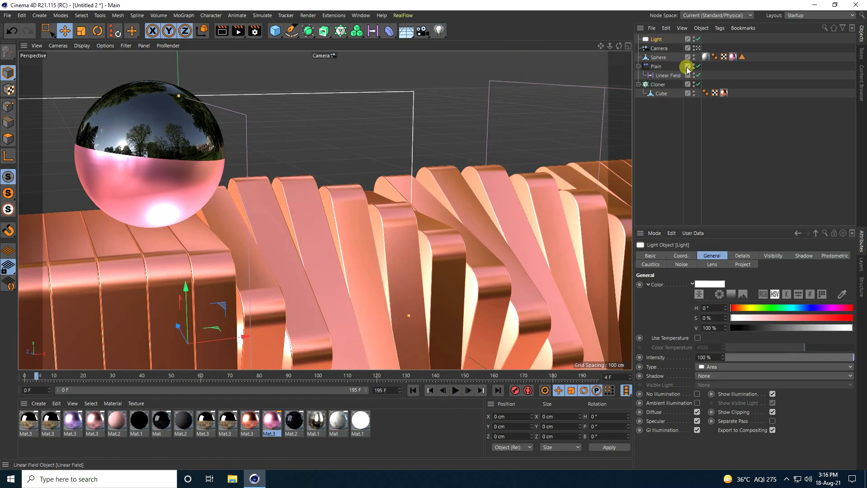
{"action": "right_click", "coordinate": [661, 42]}
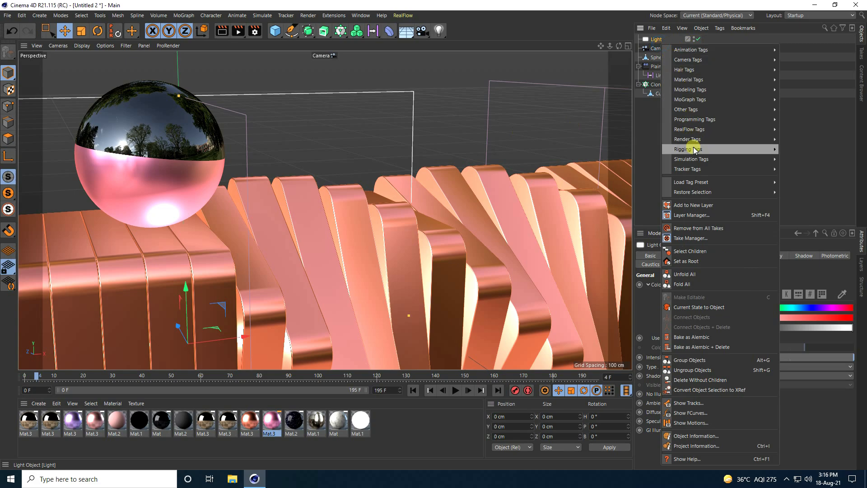
{"action": "mouse_move", "coordinate": [696, 149]}
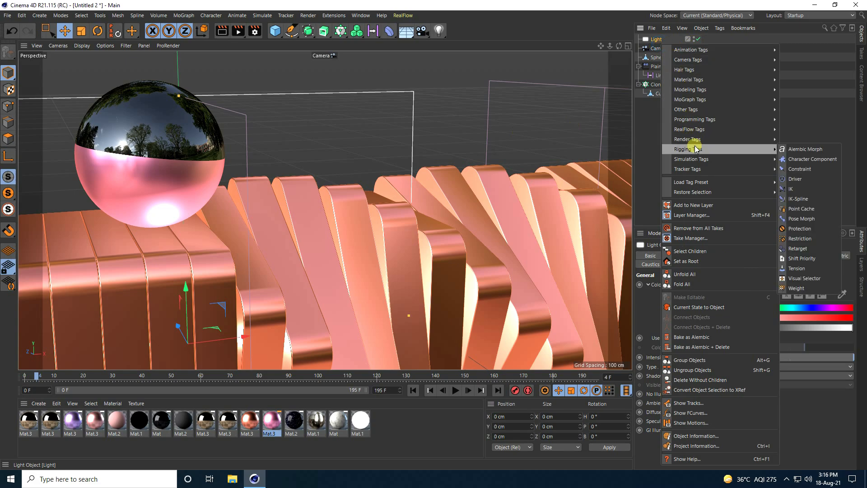
{"action": "left_click", "coordinate": [800, 229]}
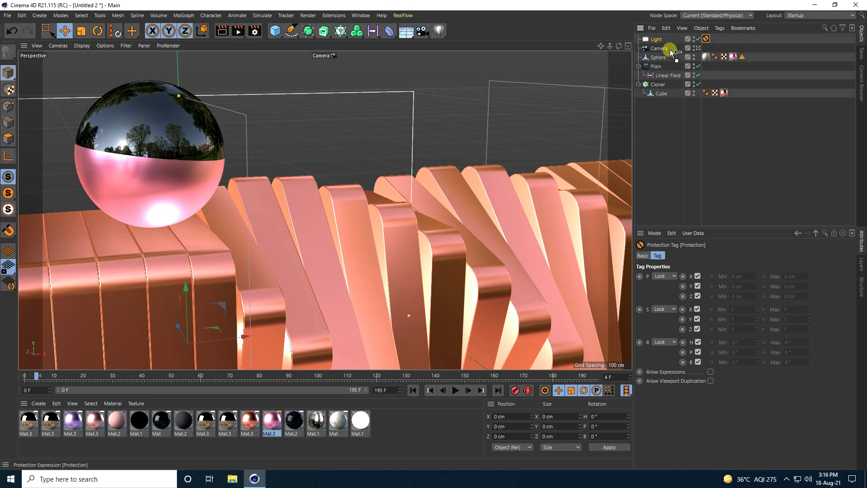
{"action": "left_click_drag", "start_coordinate": [672, 51], "coordinate": [672, 52]}
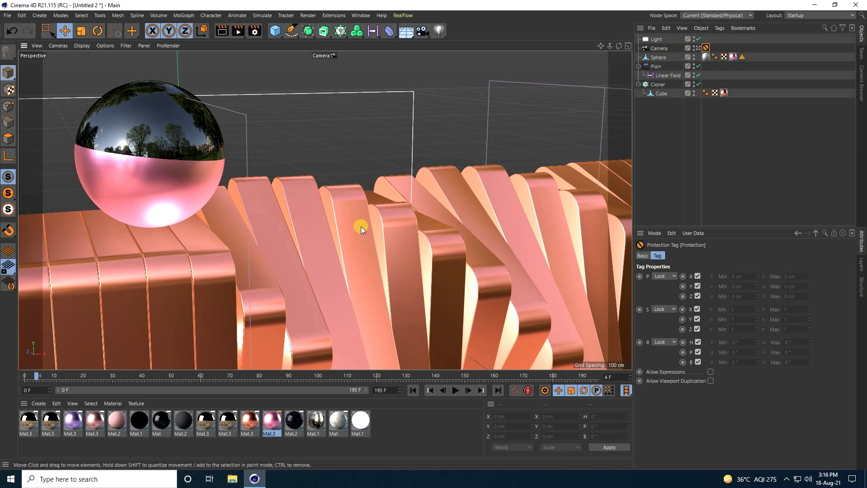
Leave the camera view, raise the area light above the sphere to about 122 cm and pitch it to -90° so it lies horizontally
{"action": "left_click", "coordinate": [698, 48]}
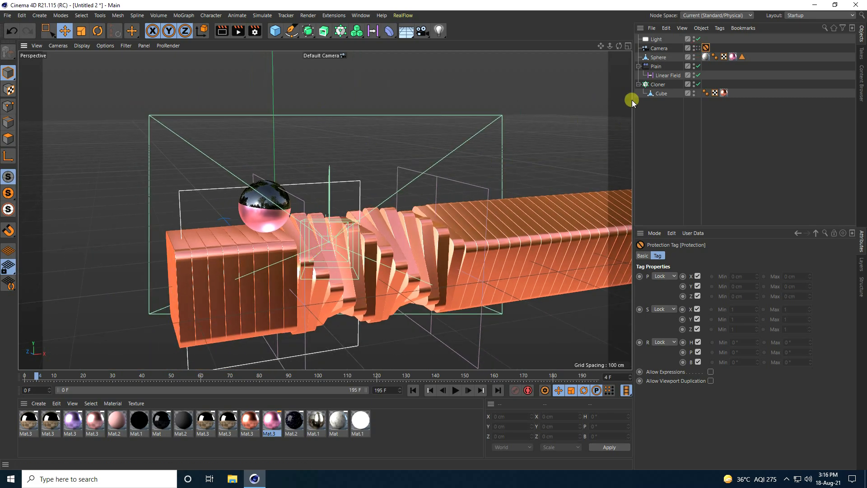
{"action": "left_click", "coordinate": [656, 39]}
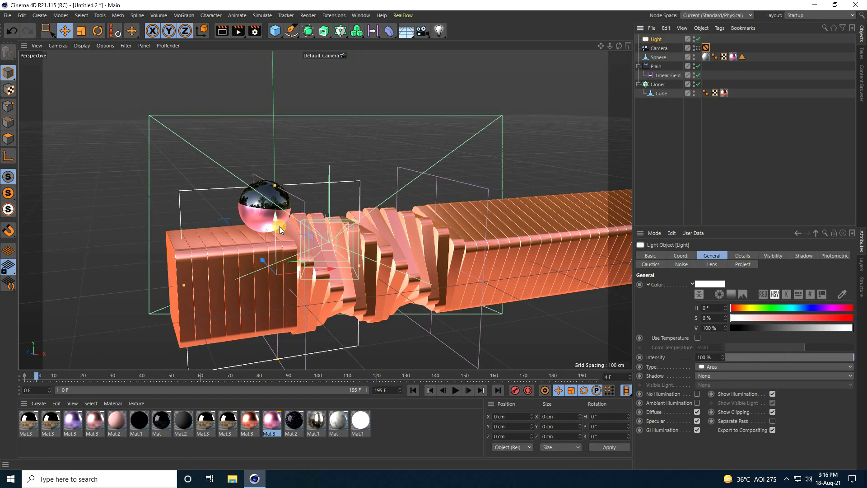
{"action": "left_click_drag", "start_coordinate": [275, 221], "coordinate": [280, 110]}
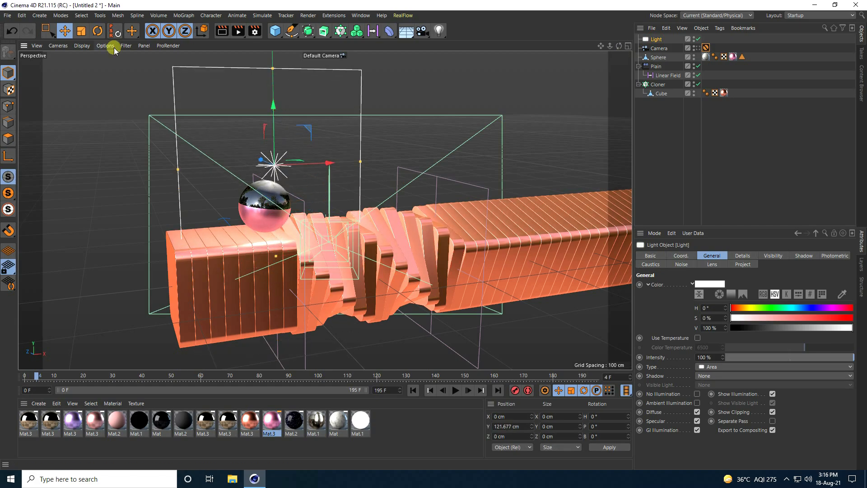
{"action": "left_click", "coordinate": [98, 31]}
{"action": "left_click_drag", "start_coordinate": [288, 188], "coordinate": [280, 145]}
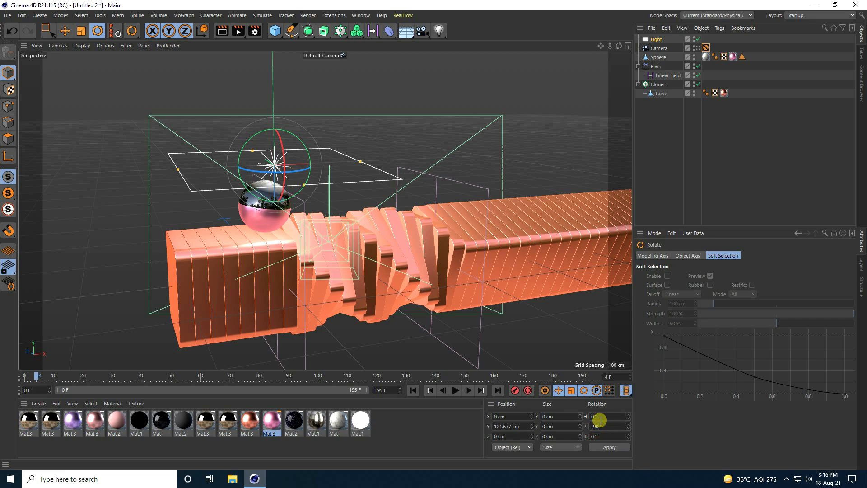
Widen the area light along the row of slabs and raise it to a height of about 204 cm
{"action": "scroll", "coordinate": [173, 313], "scroll_direction": "down", "scroll_amount": 3}
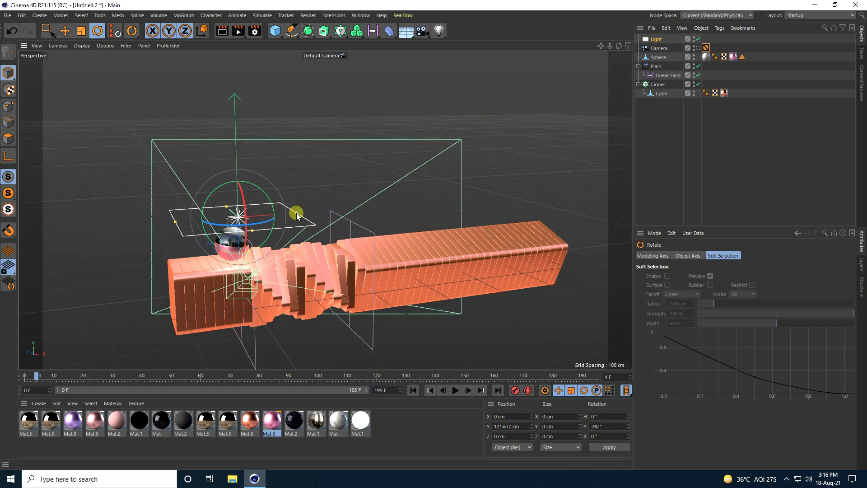
{"action": "left_click_drag", "start_coordinate": [297, 216], "coordinate": [404, 208]}
{"action": "left_click", "coordinate": [65, 31]}
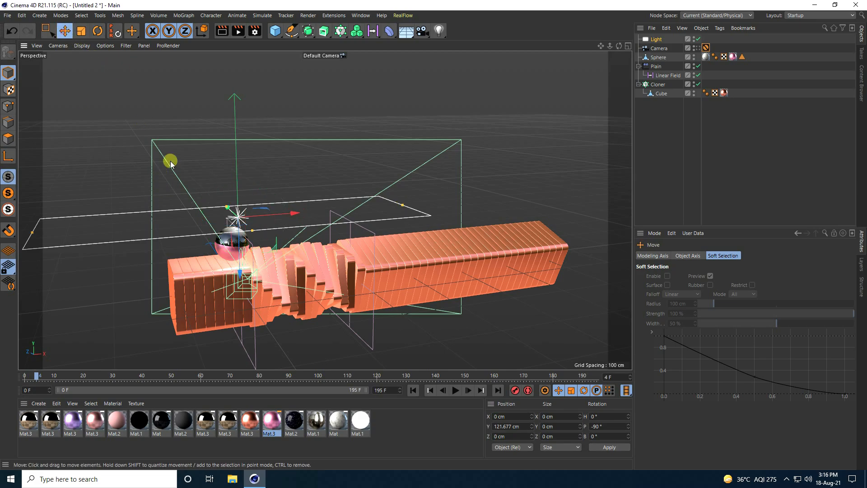
{"action": "left_click_drag", "start_coordinate": [240, 271], "coordinate": [245, 217]}
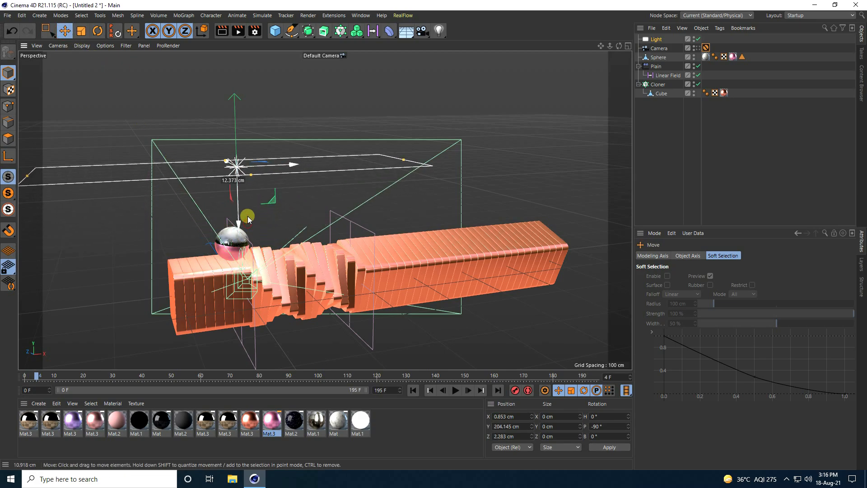
Return to the camera view and play the animation from the first frame to check the new lighting
{"action": "left_click", "coordinate": [698, 49]}
{"action": "left_click", "coordinate": [414, 391]}
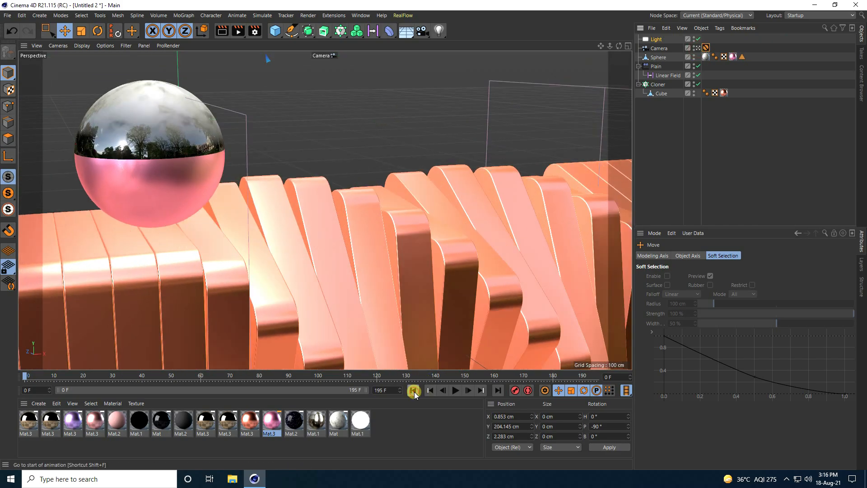
{"action": "left_click", "coordinate": [456, 391]}
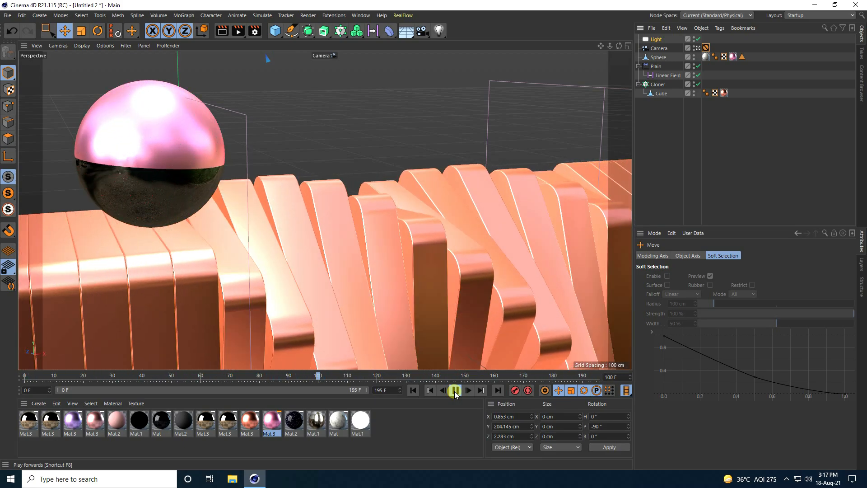
{"action": "left_click", "coordinate": [455, 391]}
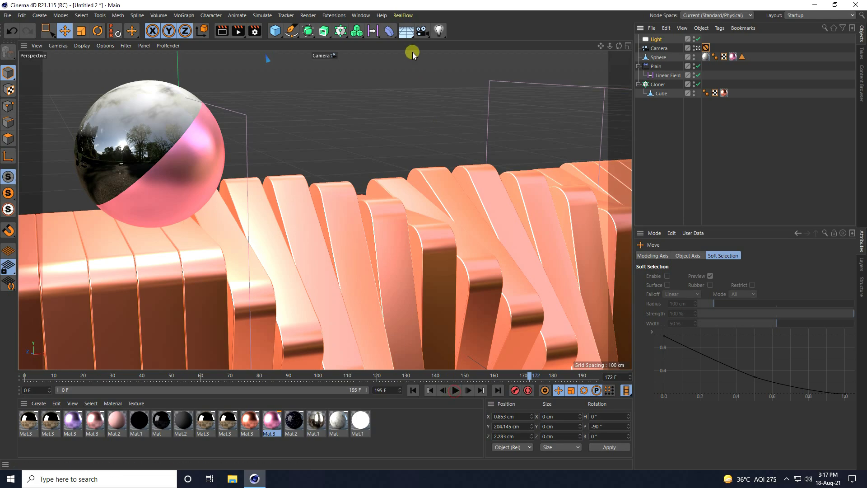
Add a Sky object and apply the Mat.1 material with the artist_workshop_4k.hdr luminance texture to it
{"action": "left_click", "coordinate": [409, 32]}
{"action": "left_click", "coordinate": [441, 58]}
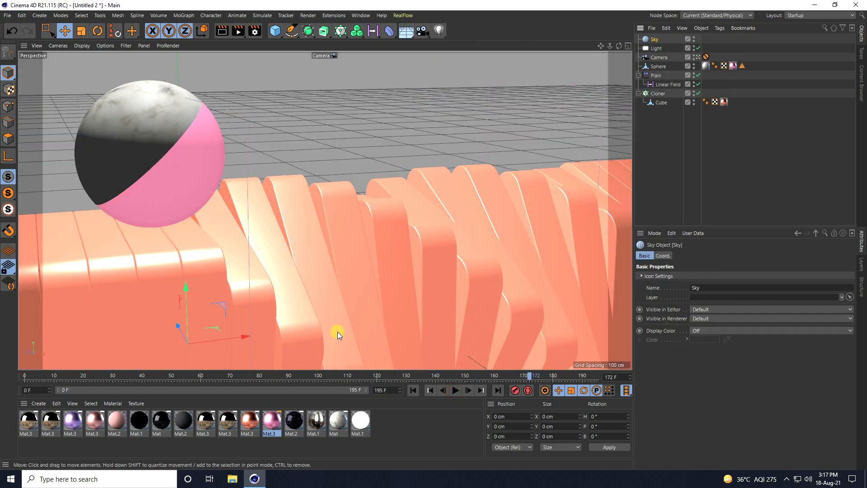
{"action": "double_click", "coordinate": [316, 421]}
{"action": "left_click", "coordinate": [158, 180]}
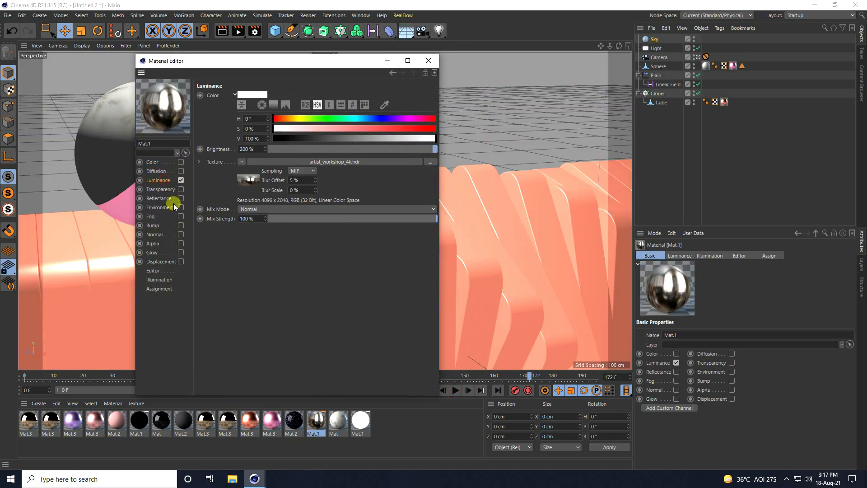
{"action": "left_click", "coordinate": [428, 60]}
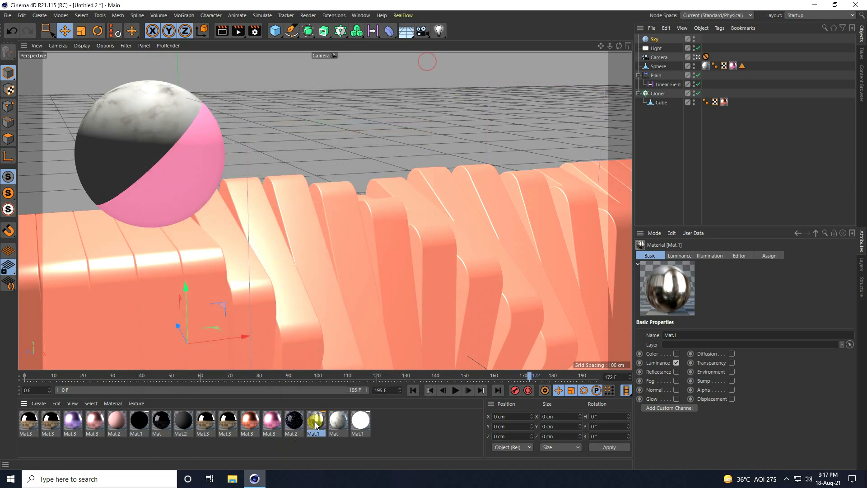
{"action": "left_click_drag", "start_coordinate": [649, 42], "coordinate": [649, 40]}
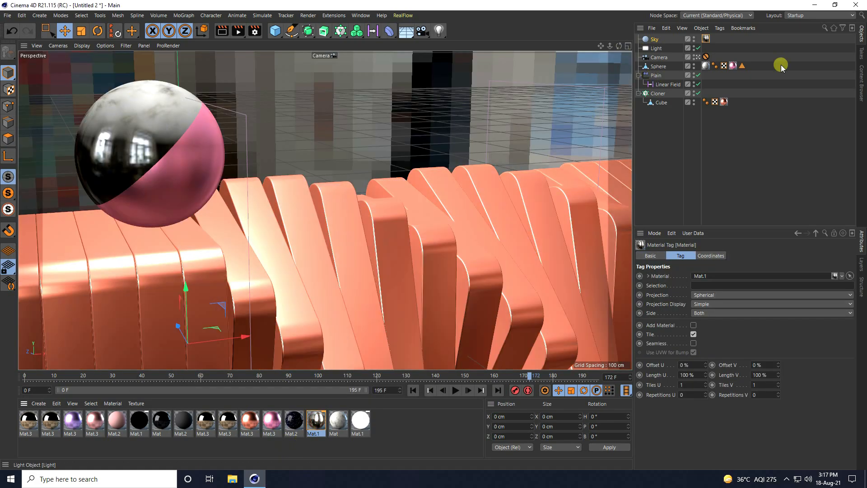
Add a Compositing tag to the Sky and turn off Seen by Camera
{"action": "right_click", "coordinate": [664, 41]}
{"action": "mouse_move", "coordinate": [693, 126]}
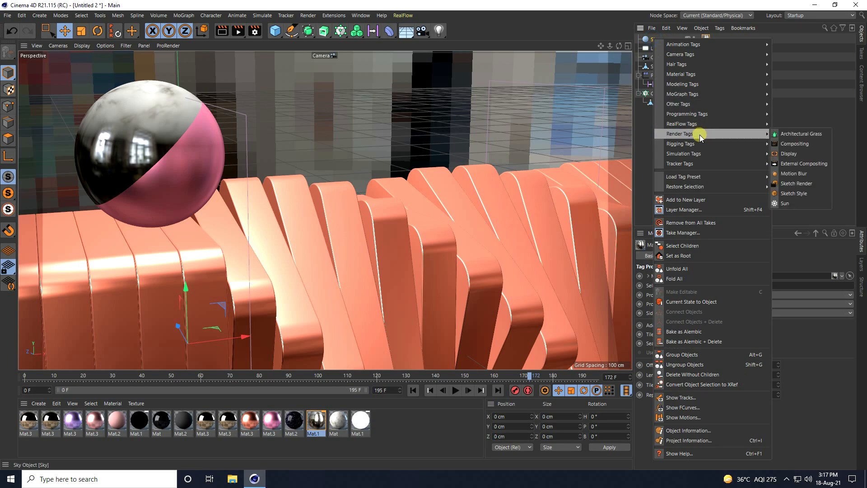
{"action": "left_click", "coordinate": [795, 143]}
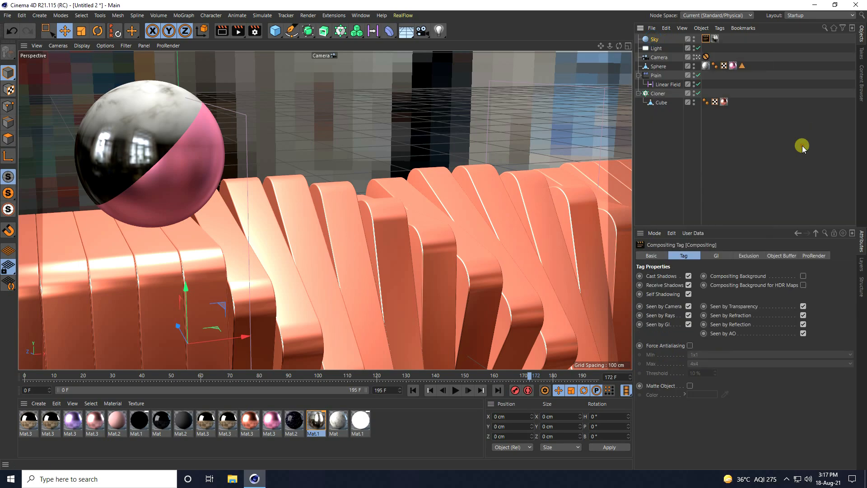
{"action": "left_click", "coordinate": [689, 307]}
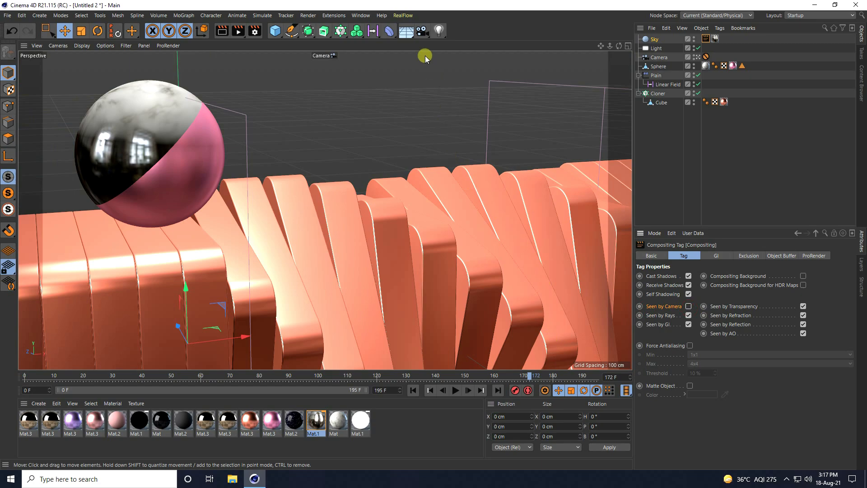
Add a Background object and apply the light pink Mat.2 material to it
{"action": "left_click", "coordinate": [411, 36]}
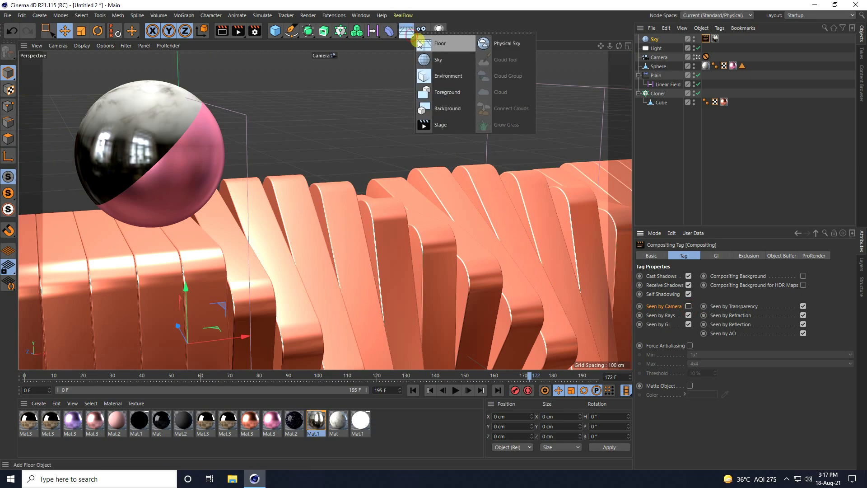
{"action": "left_click", "coordinate": [451, 113]}
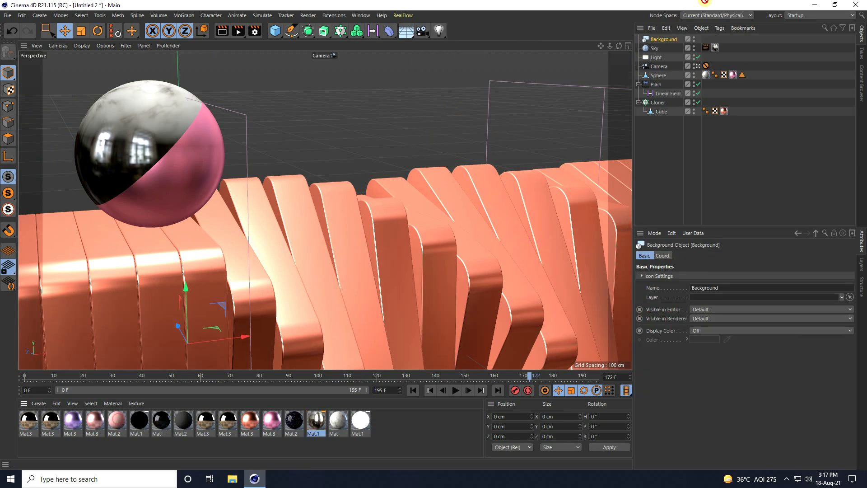
{"action": "left_click_drag", "start_coordinate": [667, 44], "coordinate": [668, 43]}
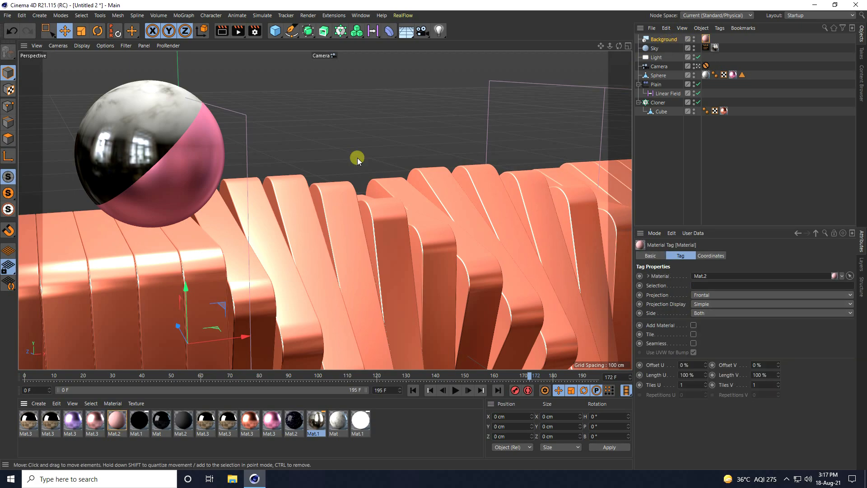
Render the current frame in a maximized Picture Viewer, inspect the result and close the viewer
{"action": "left_click", "coordinate": [235, 32]}
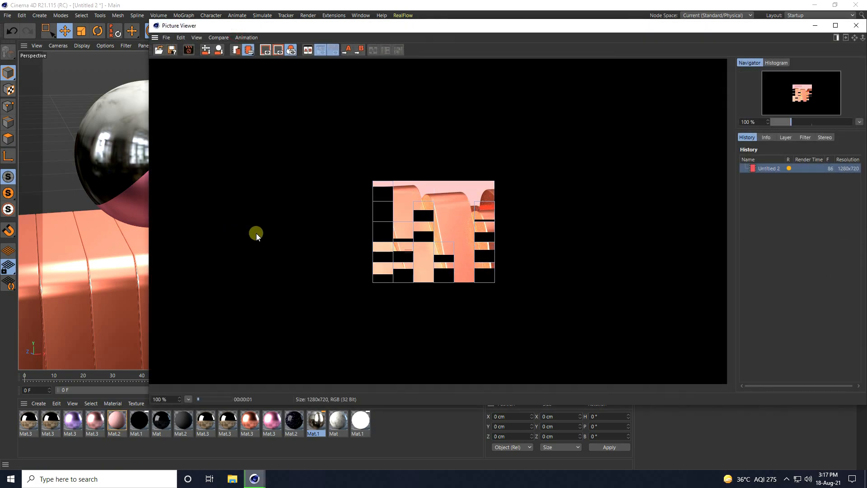
{"action": "left_click", "coordinate": [837, 26]}
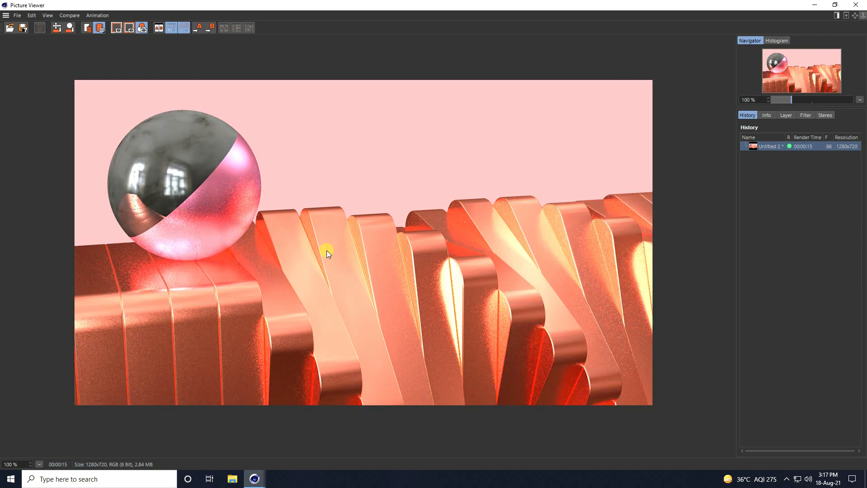
{"action": "left_click", "coordinate": [855, 5]}
Switch the renderer to Physical in the render settings and add the Global Illumination effect
{"action": "left_click", "coordinate": [254, 31]}
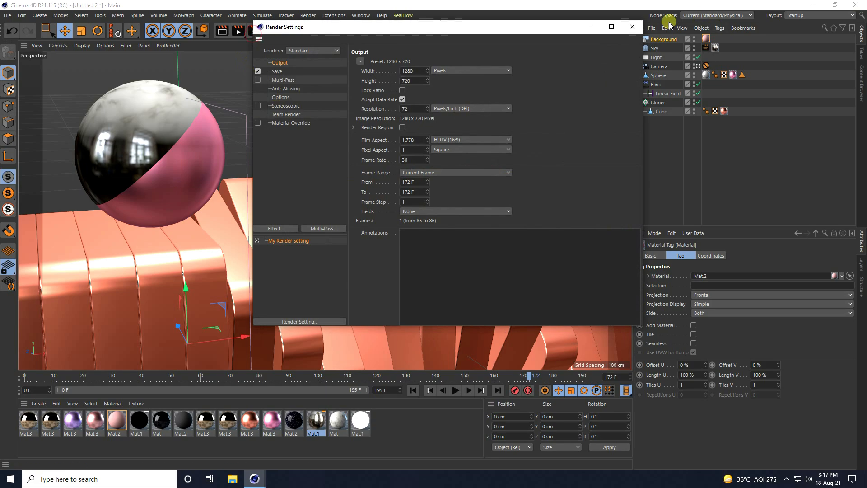
{"action": "left_click", "coordinate": [633, 27]}
{"action": "left_click", "coordinate": [255, 32]}
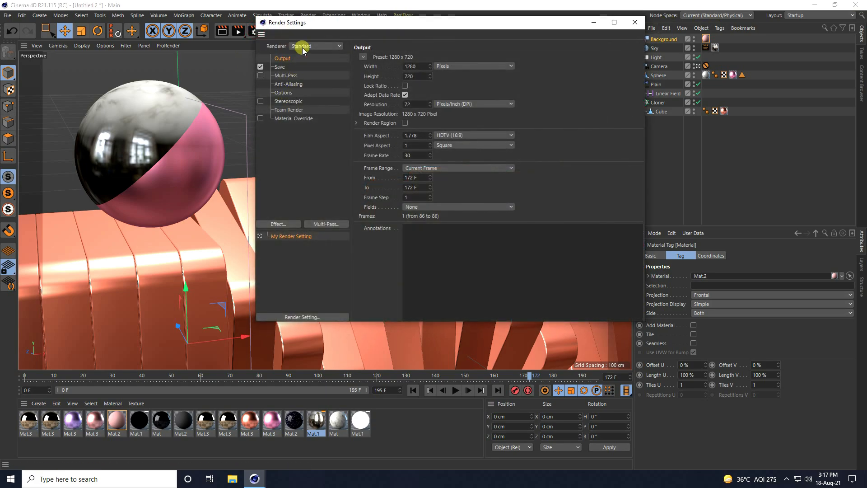
{"action": "left_click", "coordinate": [302, 47]}
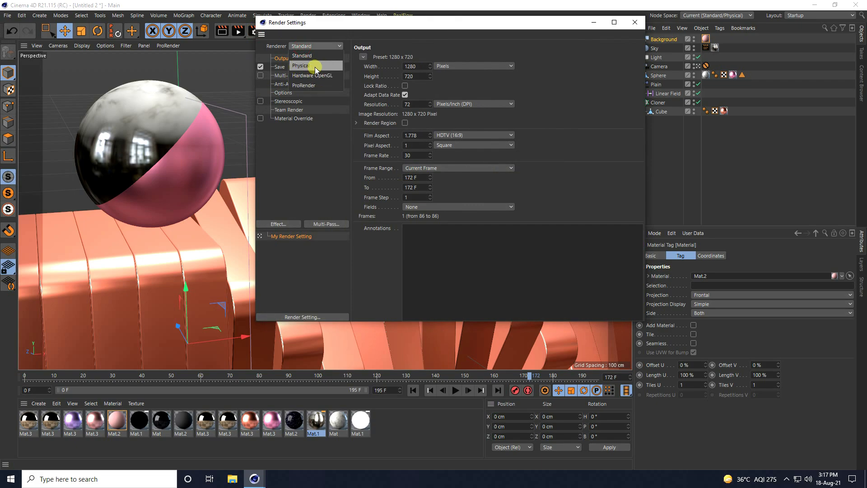
{"action": "left_click", "coordinate": [315, 66]}
{"action": "left_click", "coordinate": [280, 225]}
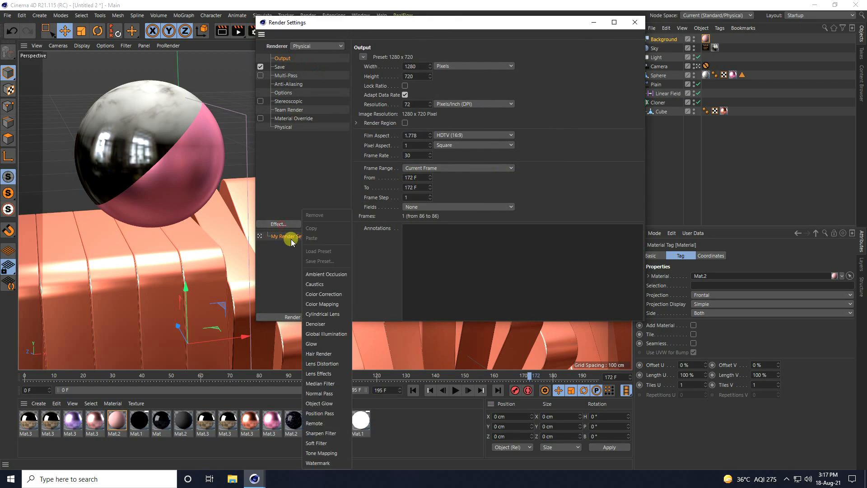
{"action": "left_click", "coordinate": [329, 334]}
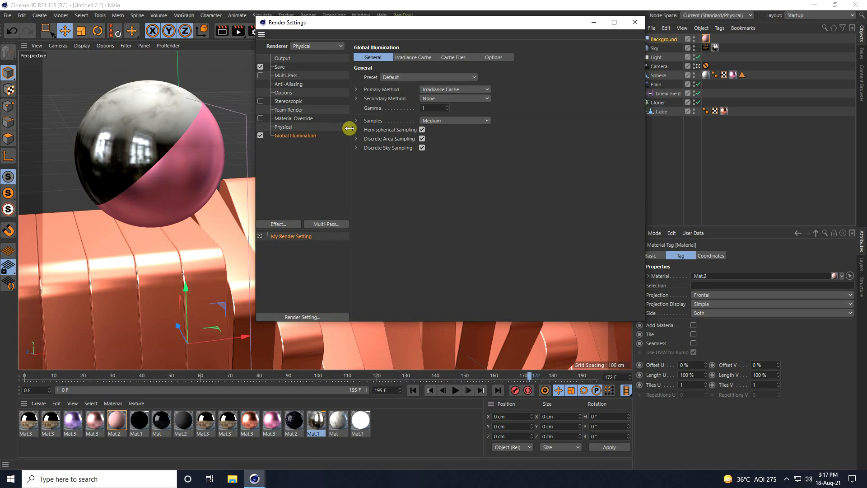
Set the Physical renderer's Sampling Quality to Low and close the render settings
{"action": "left_click", "coordinate": [282, 128]}
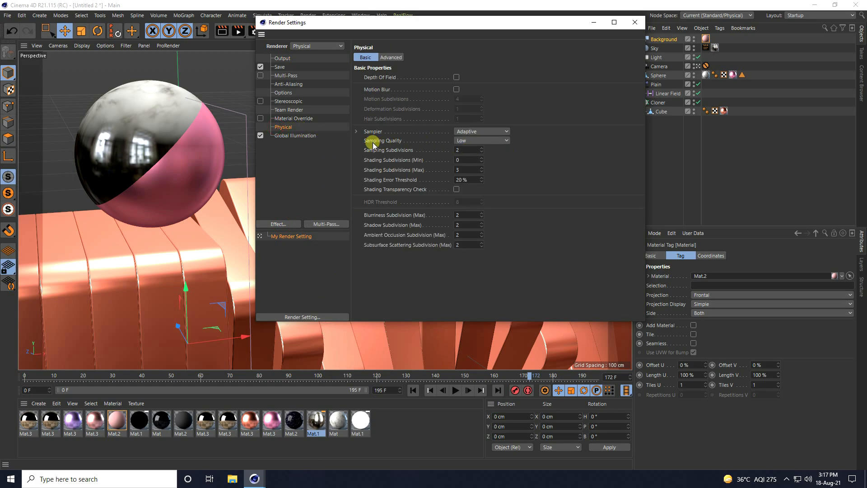
{"action": "left_click", "coordinate": [457, 142]}
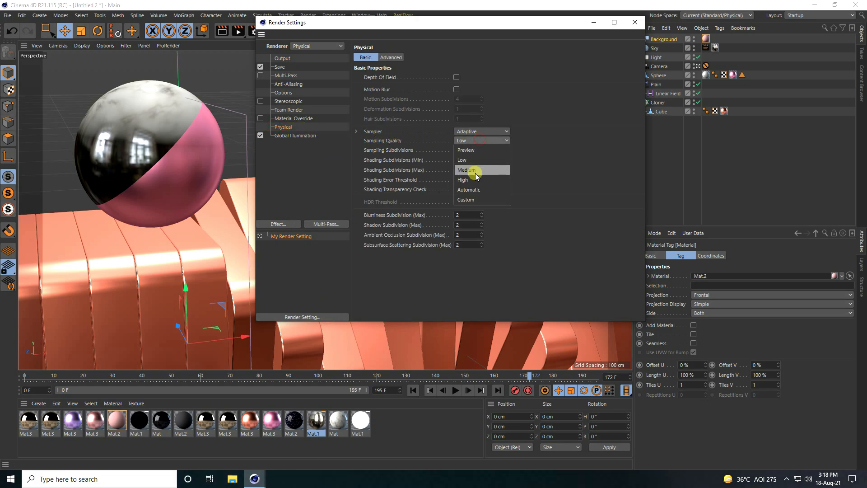
{"action": "left_click", "coordinate": [463, 159]}
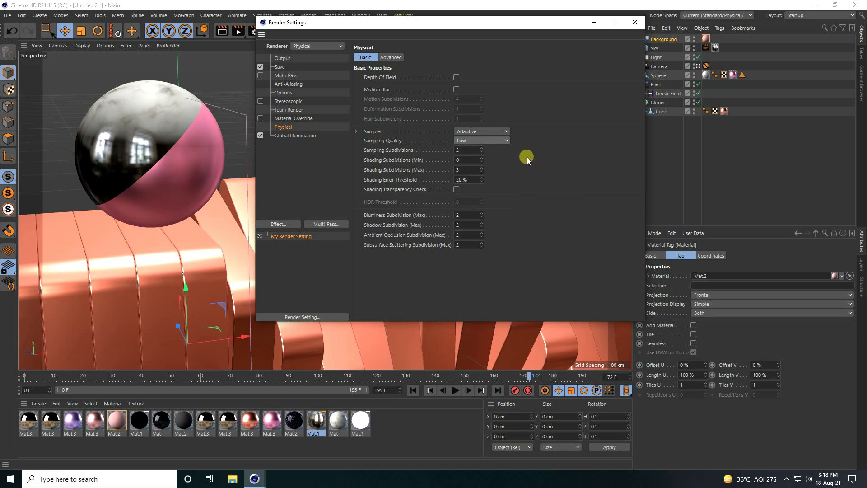
{"action": "left_click", "coordinate": [491, 140]}
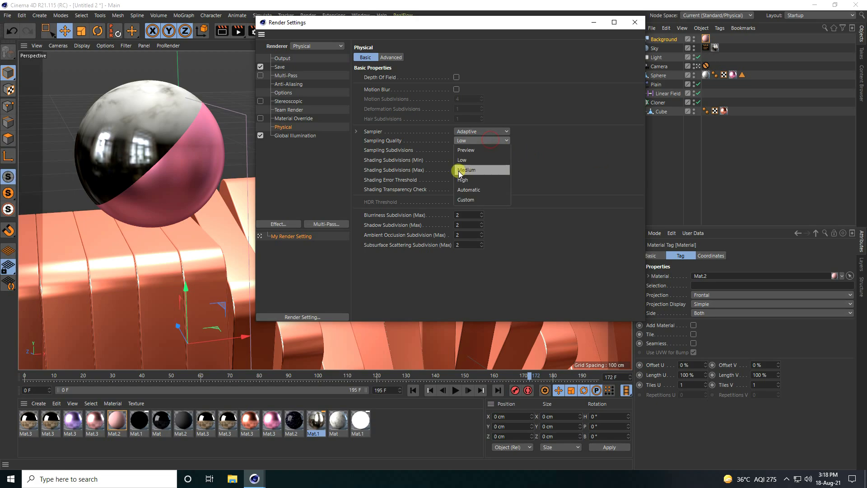
{"action": "left_click", "coordinate": [465, 160]}
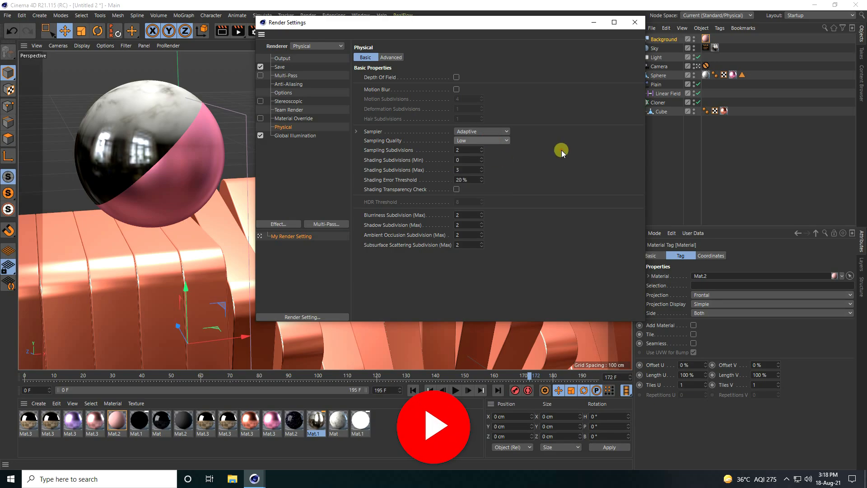
{"action": "left_click", "coordinate": [635, 22]}
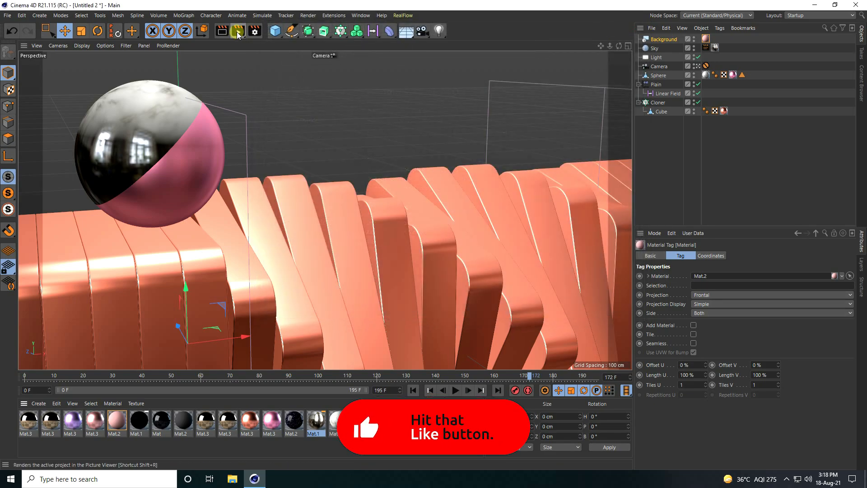
Render the current frame in the Picture Viewer, enable its filter with Brightness at 5% and close the viewer
{"action": "left_click", "coordinate": [239, 32]}
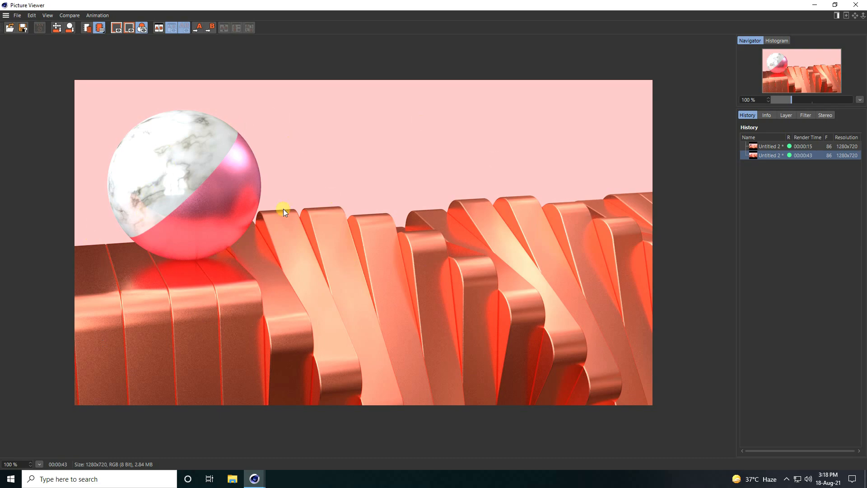
{"action": "left_click", "coordinate": [806, 115]}
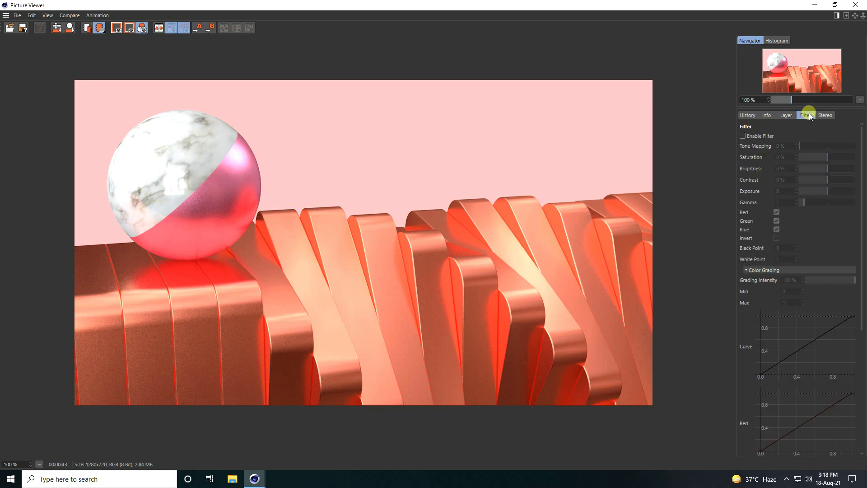
{"action": "left_click", "coordinate": [759, 137]}
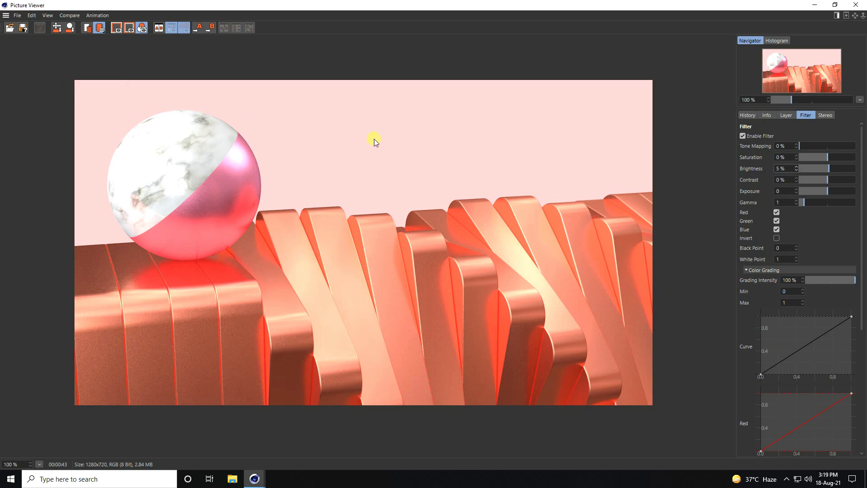
{"action": "left_click", "coordinate": [861, 5]}
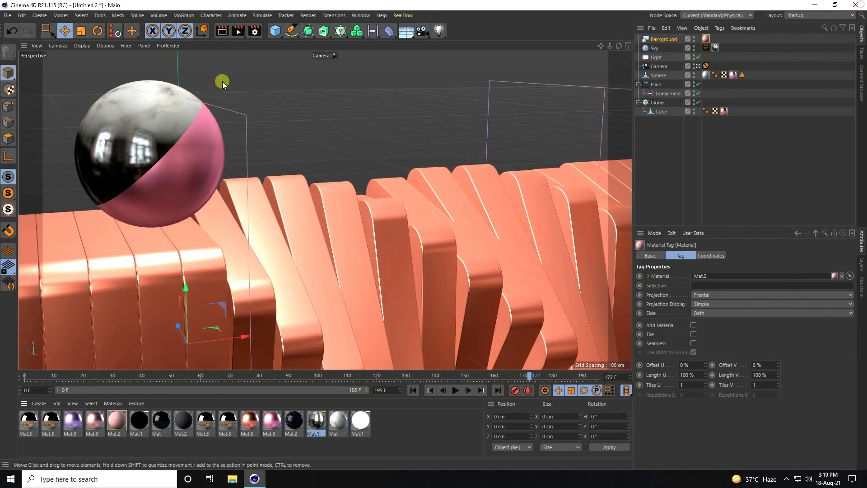
Set the file format of the saved render images to JPG in the render settings
{"action": "left_click", "coordinate": [254, 31]}
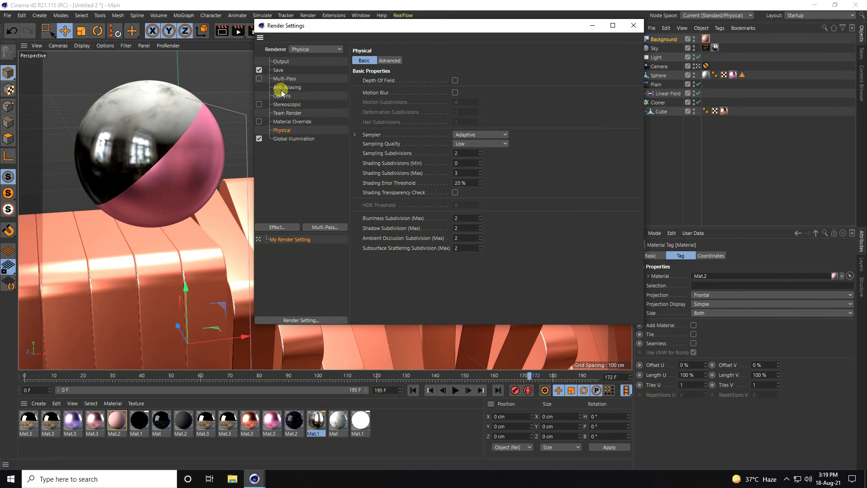
{"action": "left_click", "coordinate": [278, 71]}
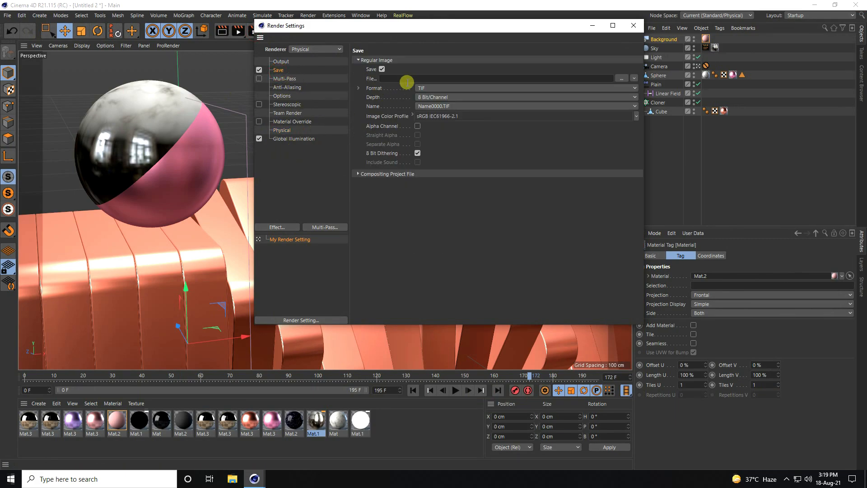
{"action": "left_click", "coordinate": [446, 87]}
{"action": "left_click", "coordinate": [427, 156]}
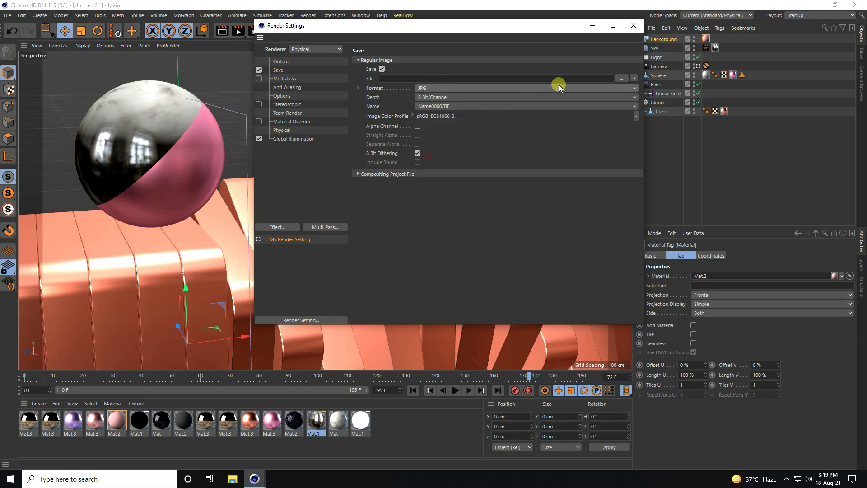
Create a new folder named "renders" on the Desktop for the render output and open it
{"action": "left_click", "coordinate": [622, 78]}
{"action": "left_click", "coordinate": [292, 103]}
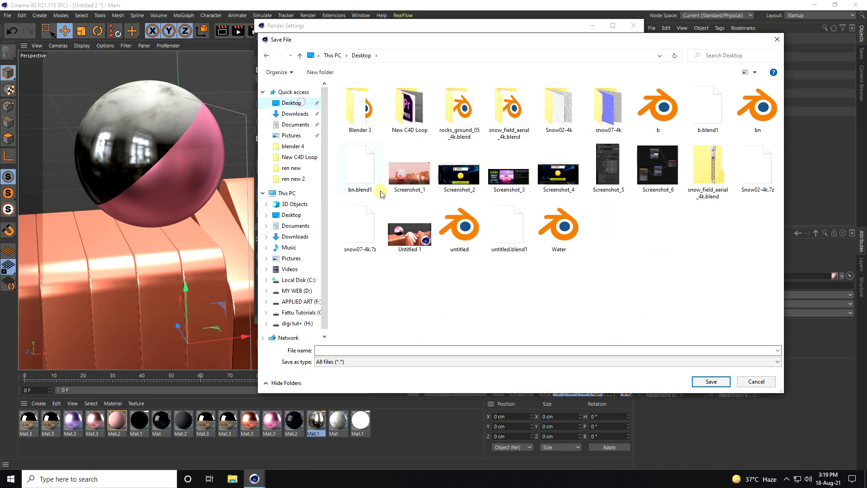
{"action": "right_click", "coordinate": [445, 281]}
{"action": "mouse_move", "coordinate": [490, 361]}
{"action": "left_click", "coordinate": [549, 362]}
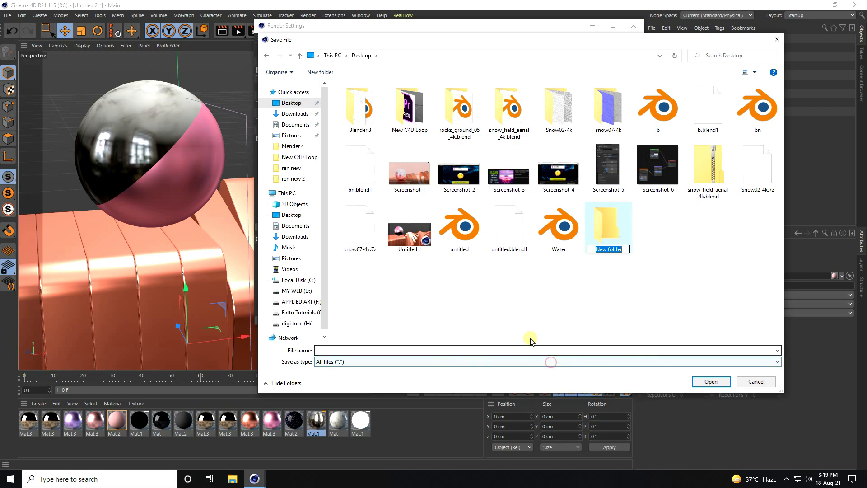
{"action": "type", "text": "r"}
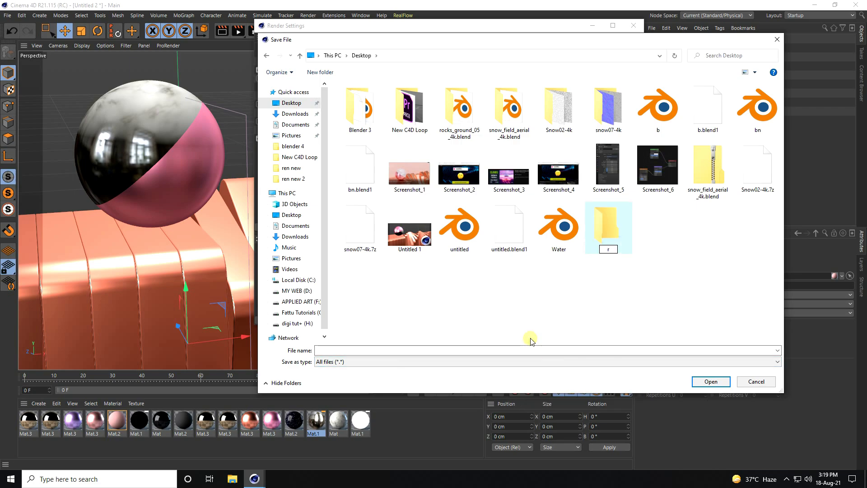
{"action": "type", "text": "en"}
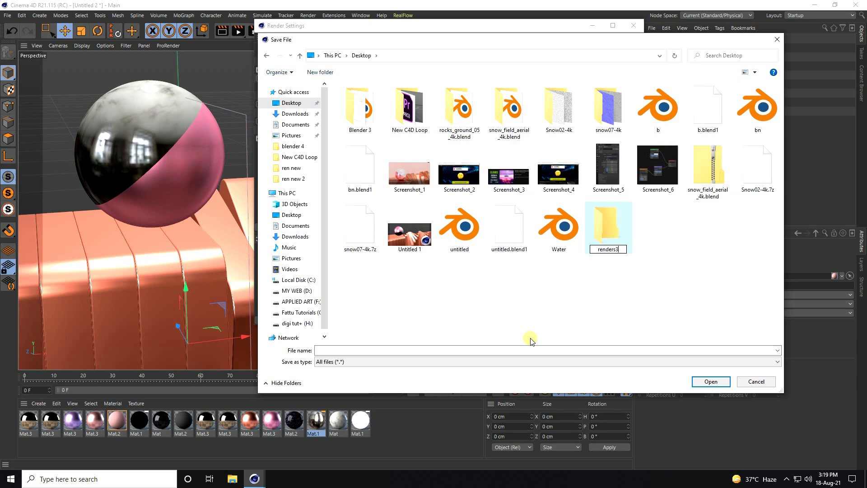
{"action": "type", "text": "ders3"}
{"action": "key", "text": "BackSpace"}
{"action": "key", "text": "Return"}
{"action": "key", "text": "Return"}
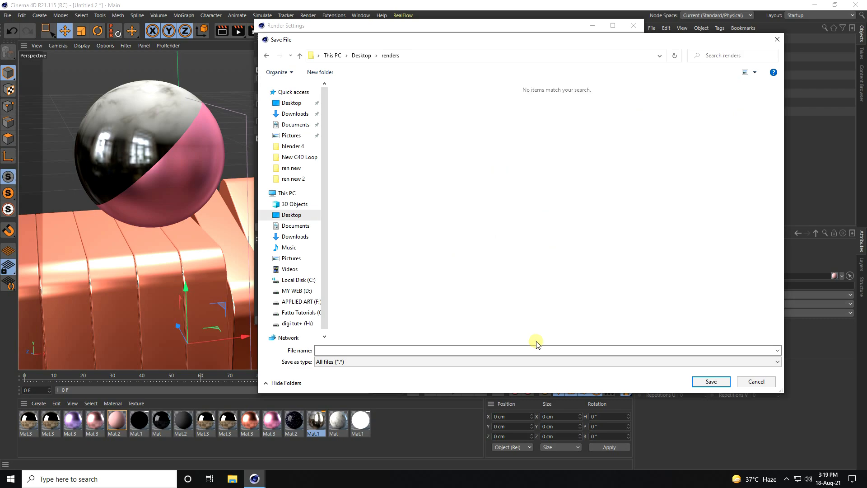
Name the render output file "a" and save that path in the renders folder
{"action": "left_click", "coordinate": [530, 351]}
{"action": "type", "text": "a"}
{"action": "left_click", "coordinate": [693, 381]}
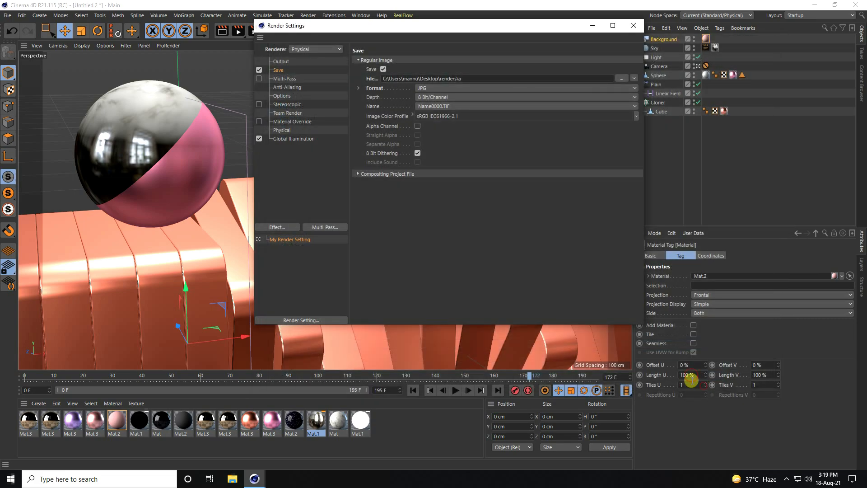
Apply the HDTV 1080 29.97 output preset and set the render frame rate to 60
{"action": "left_click", "coordinate": [279, 62]}
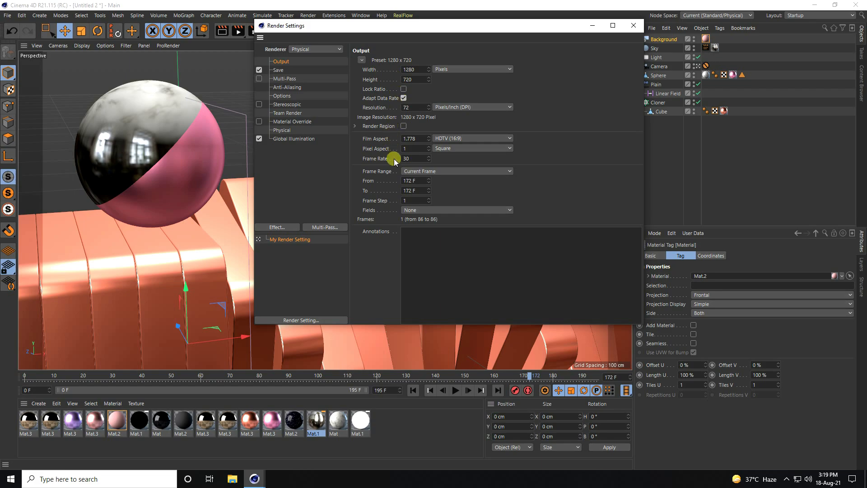
{"action": "left_click", "coordinate": [362, 61]}
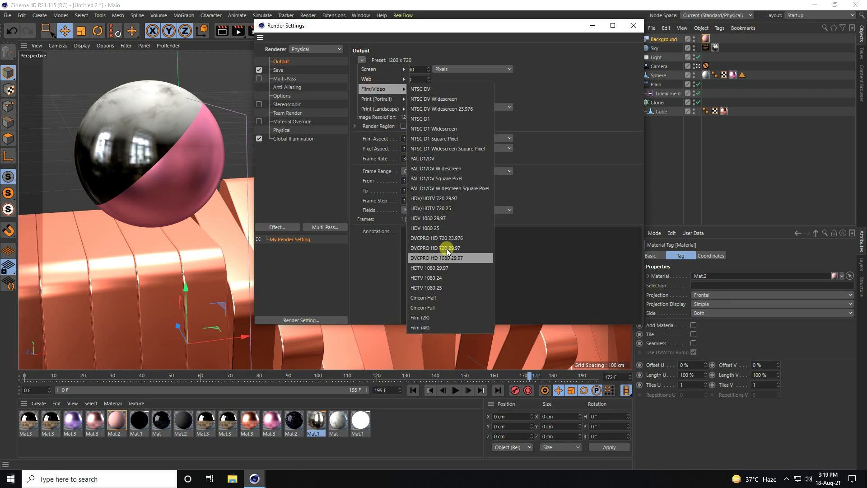
{"action": "left_click", "coordinate": [446, 268]}
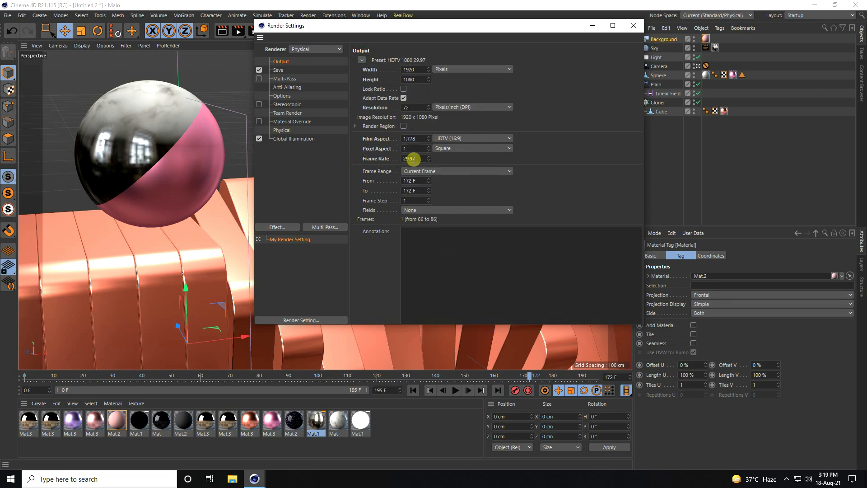
{"action": "key", "text": "Return"}
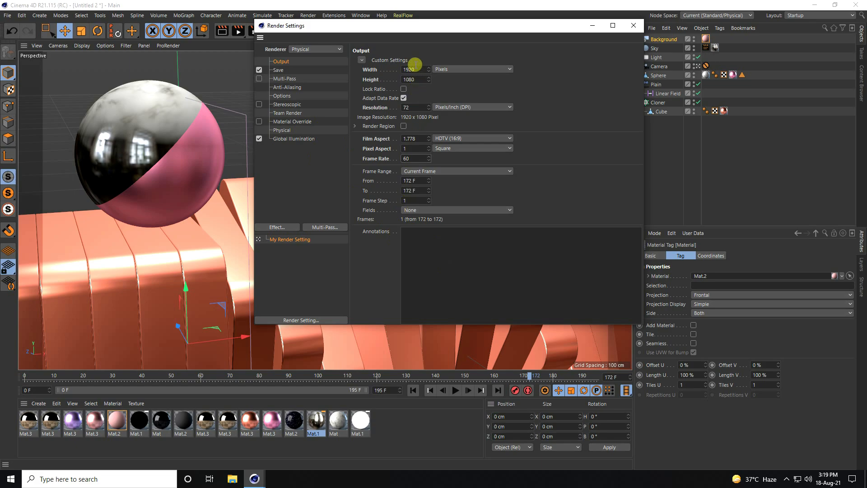
Set the render's frame range to All Frames and close the render settings
{"action": "left_click", "coordinate": [419, 171]}
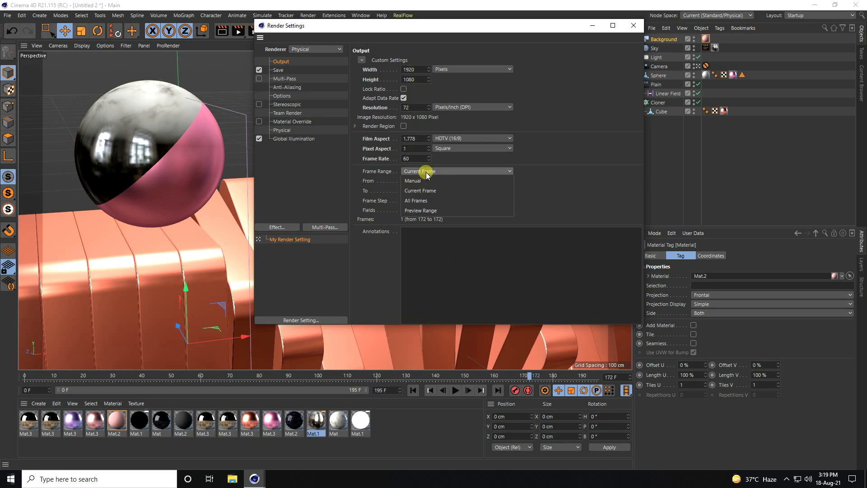
{"action": "left_click", "coordinate": [416, 203]}
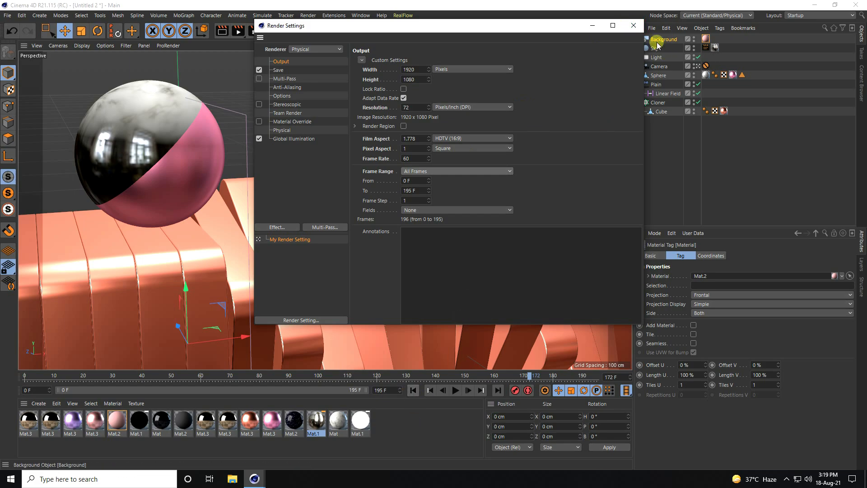
{"action": "left_click", "coordinate": [636, 25]}
Play the animation from the first frame to check it, stop playback and start rendering all frames in the Picture Viewer
{"action": "left_click", "coordinate": [413, 391]}
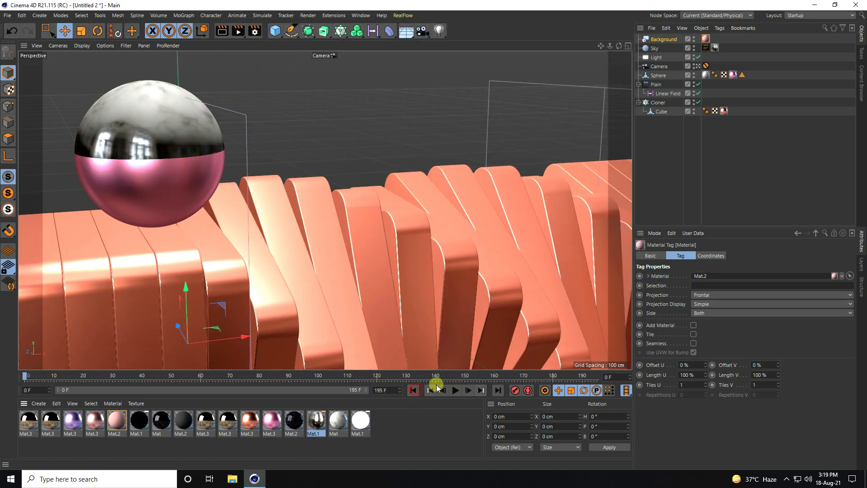
{"action": "left_click", "coordinate": [455, 390]}
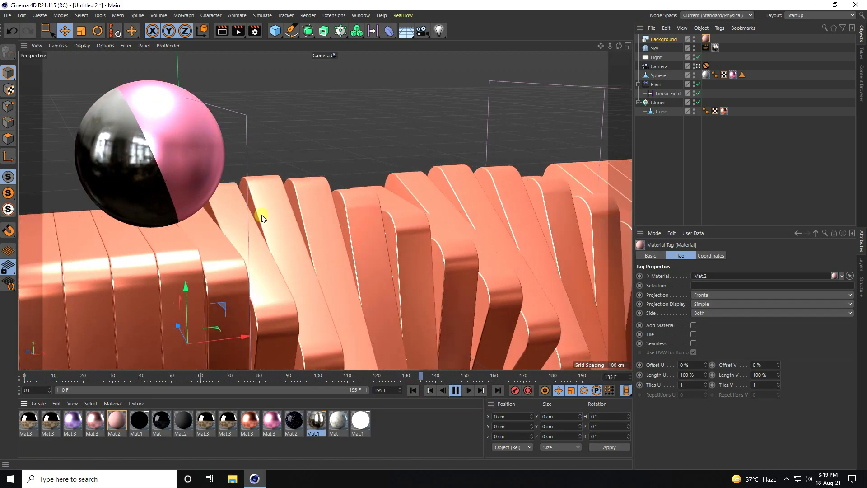
{"action": "left_click", "coordinate": [455, 389]}
{"action": "left_click", "coordinate": [246, 35]}
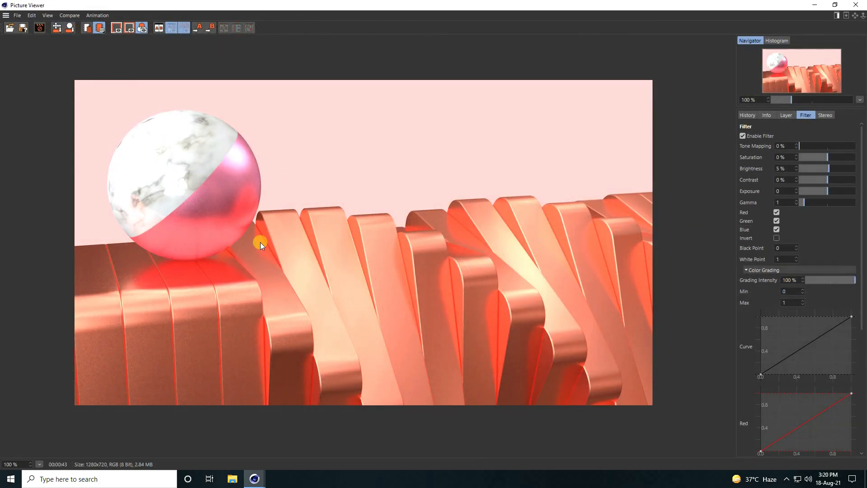